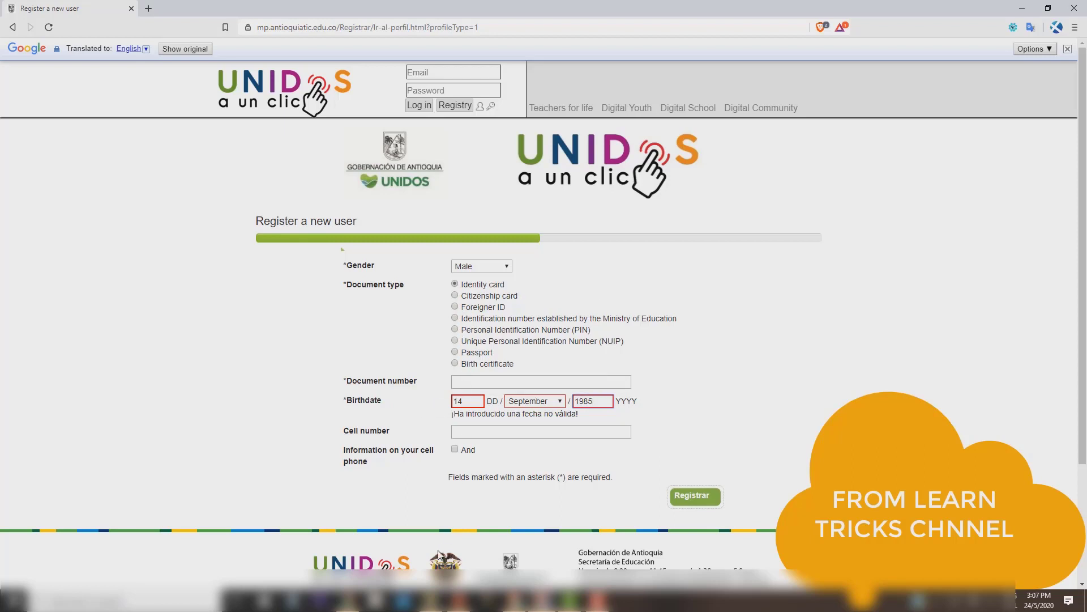
- Enter the identity document number in the registration form, following the sample data in PowerPoint
left_click(484, 600)
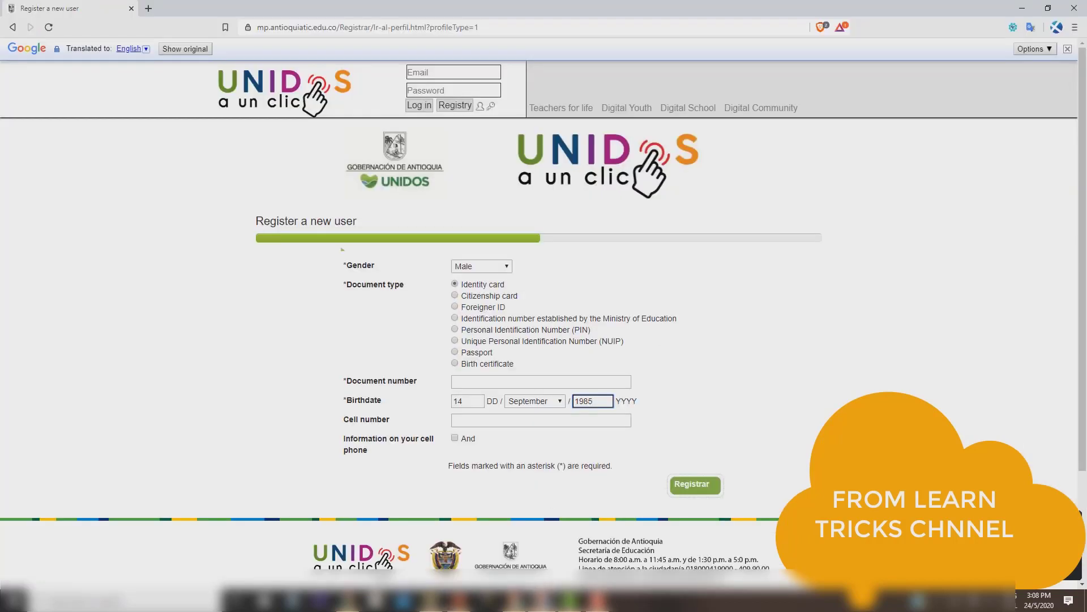
key("alt+Tab")
left_click(466, 383)
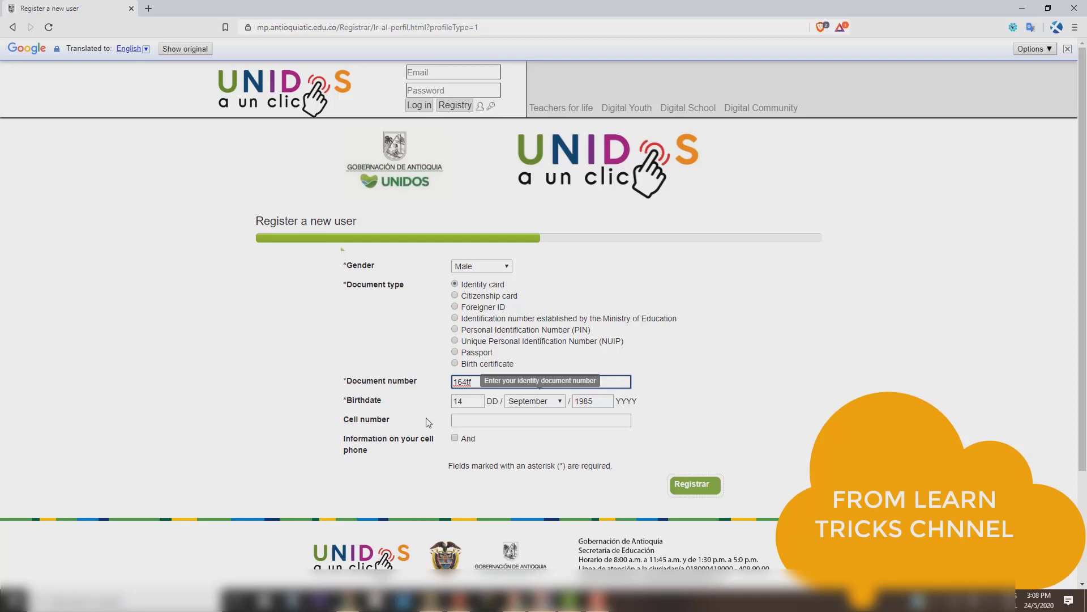
left_click(456, 599)
type("4")
- Paste the phone number into the cell number field and compare the form with the sample slide in PowerPoint
left_click(474, 418)
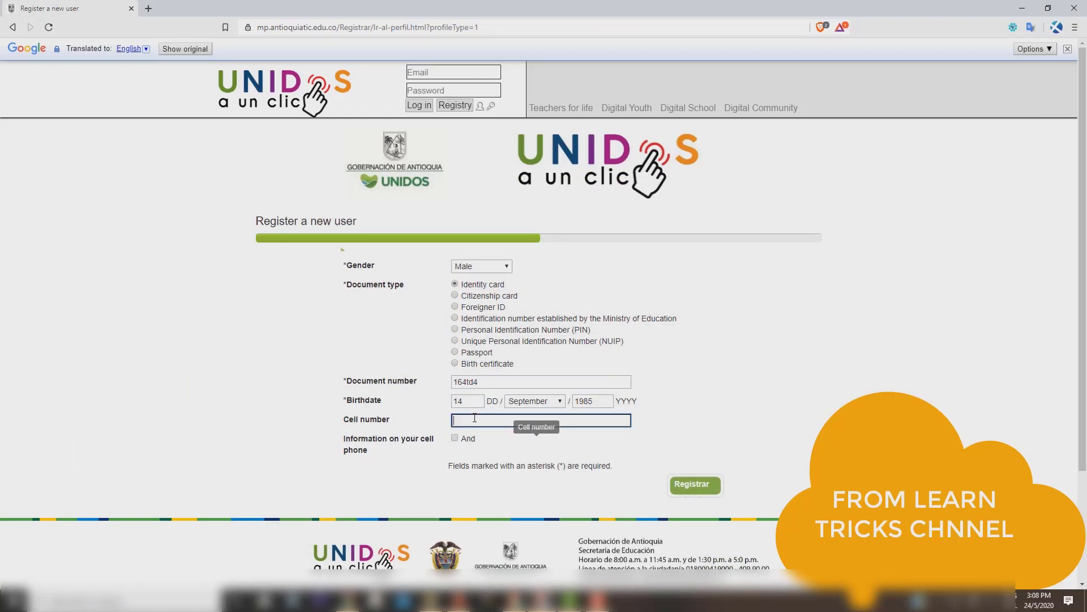
right_click(474, 421)
left_click(510, 311)
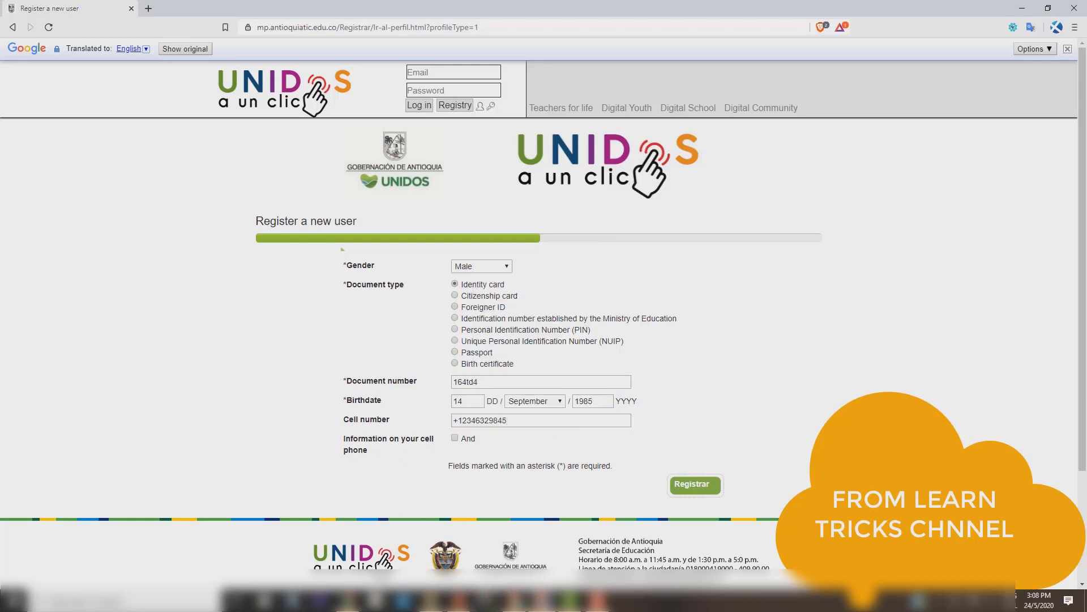
left_click(459, 601)
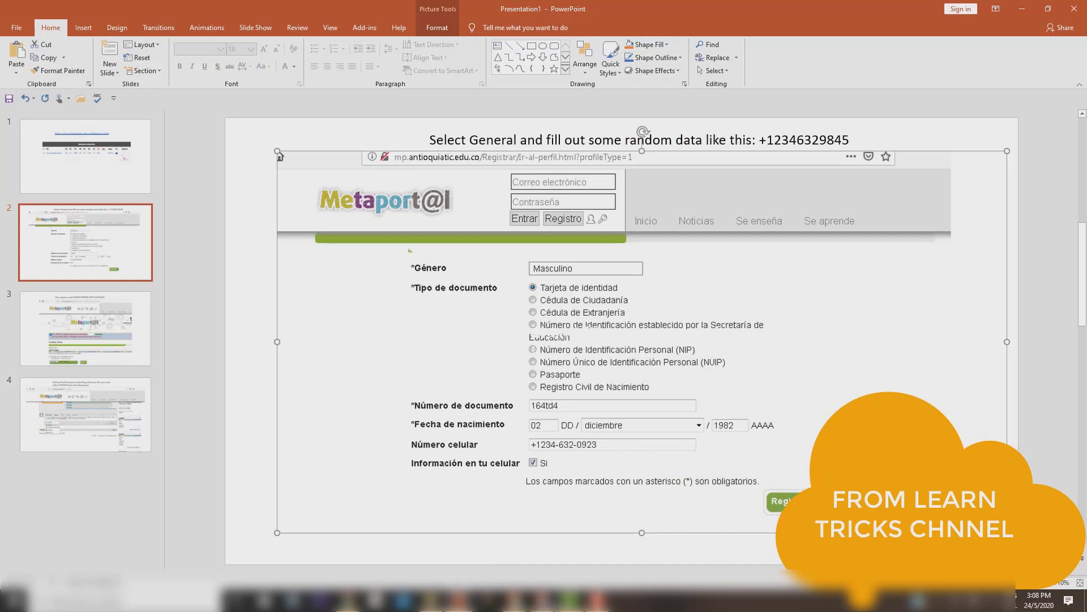
left_click(534, 601)
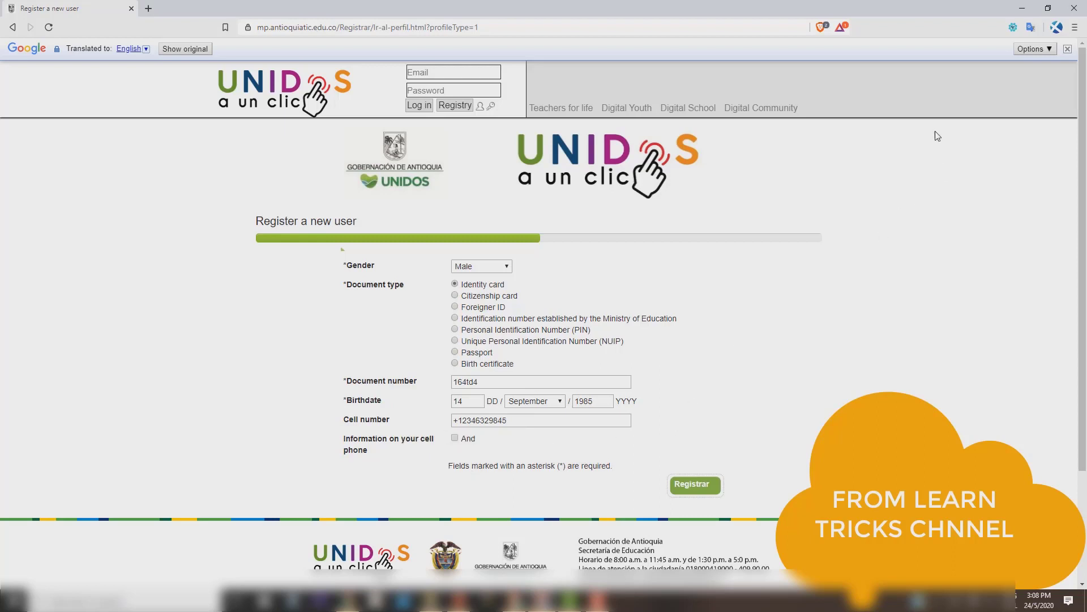
- Enable receiving information on the cell phone and submit the new user registration
left_click(455, 437)
scroll(462, 321, "down", 3)
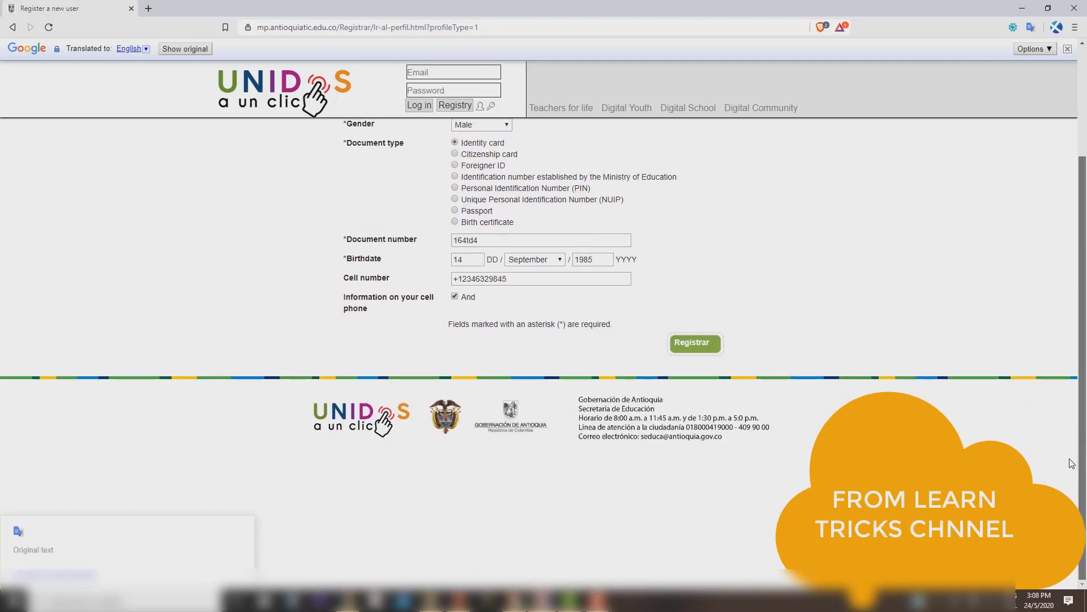
left_click(698, 344)
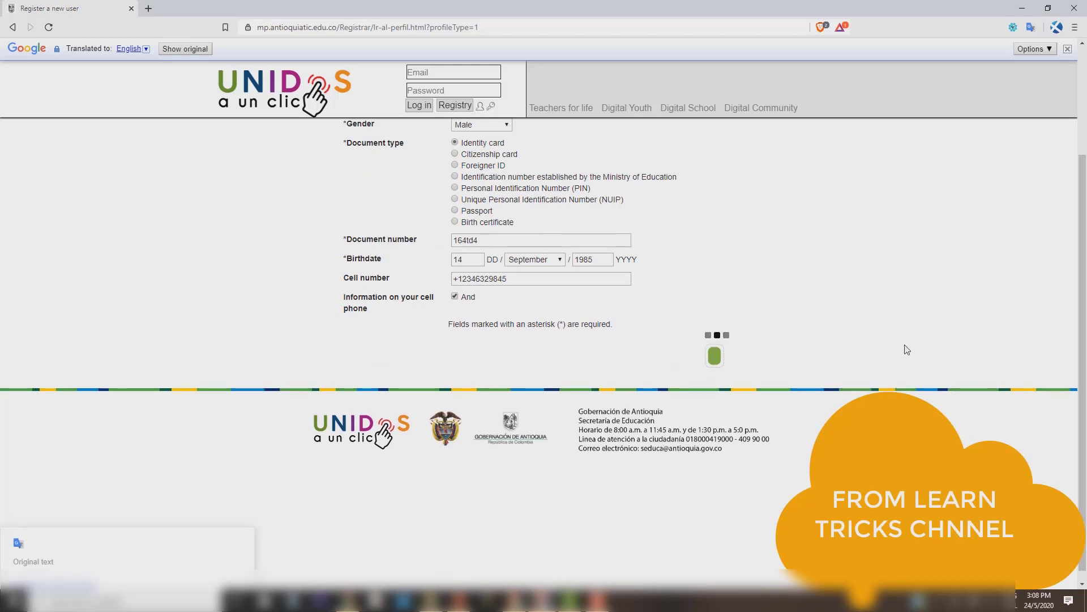
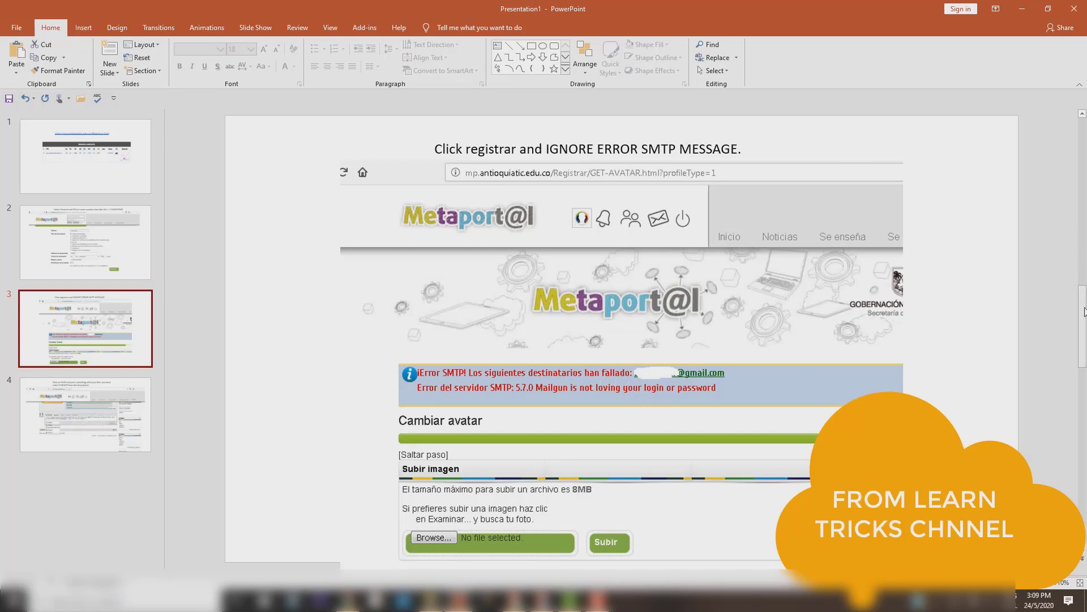
- Review the PowerPoint slides explaining what to do after submitting the registration
left_click_drag(1083, 317, 1084, 376)
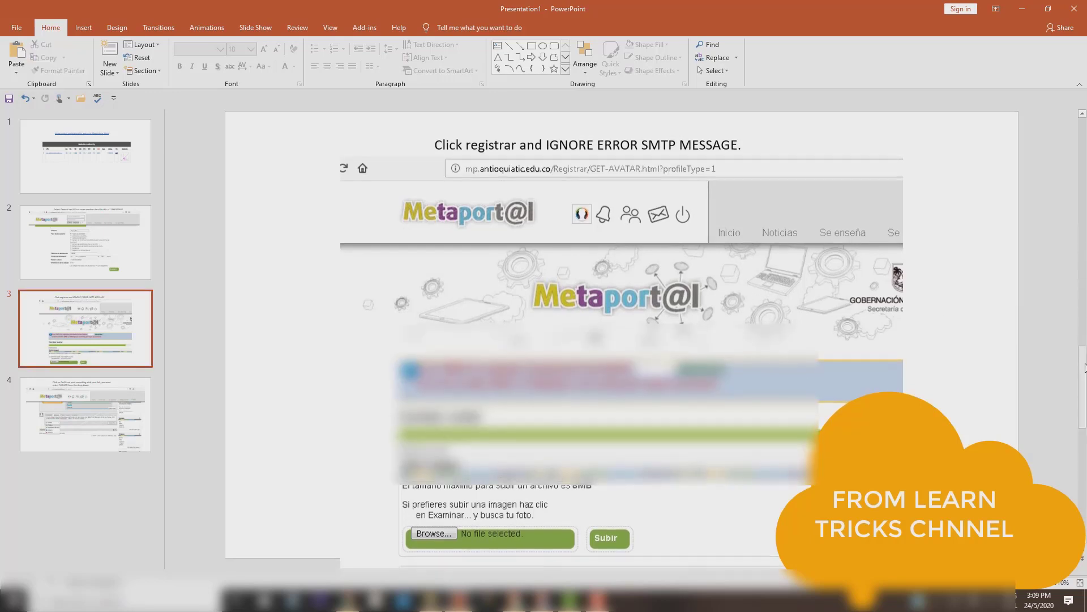
left_click(91, 396)
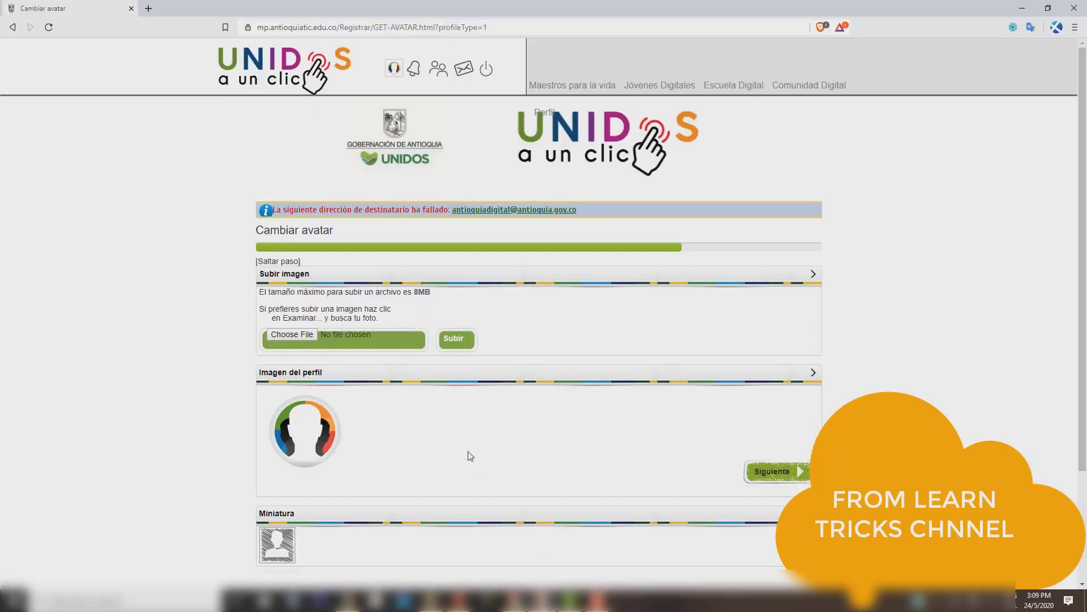
- Look at the avatar file chooser, dismiss it, and continue to the profile without uploading an image
left_click(304, 335)
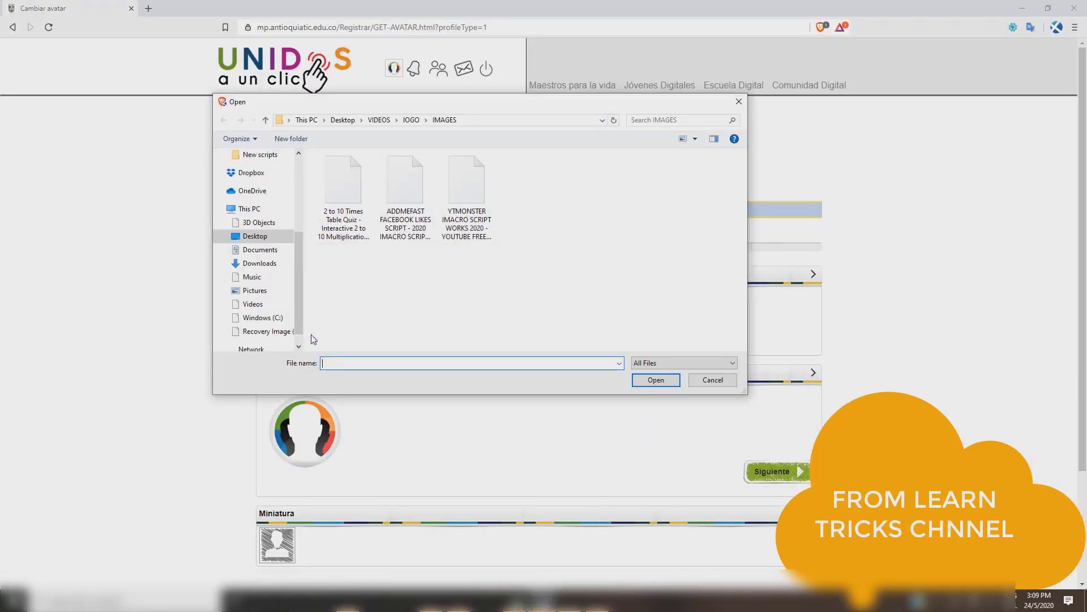
left_click(741, 104)
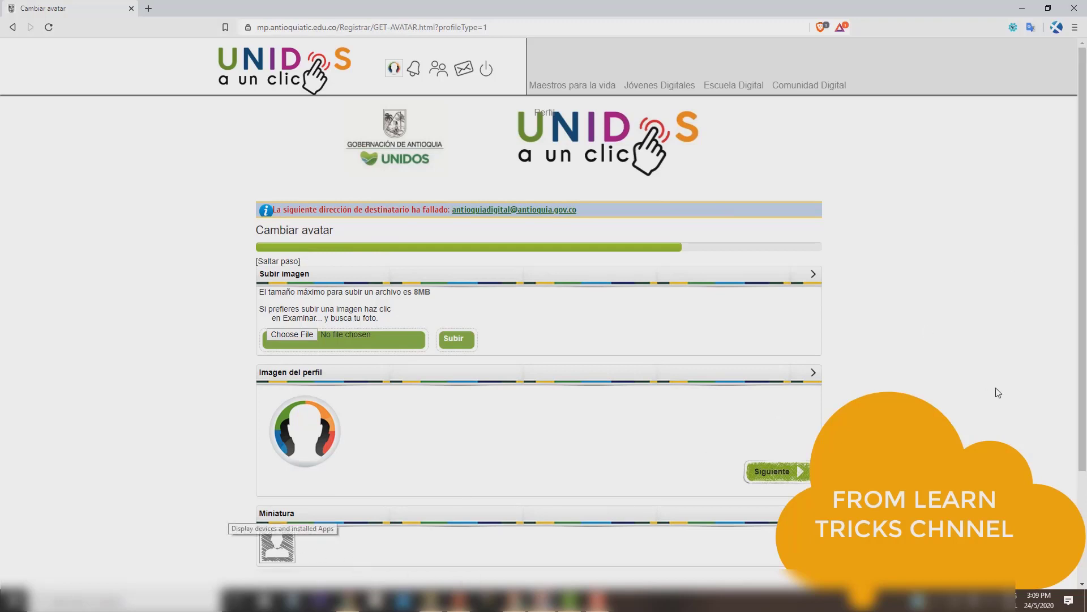
scroll(1086, 422, "down", 1)
scroll(1085, 422, "down", 3)
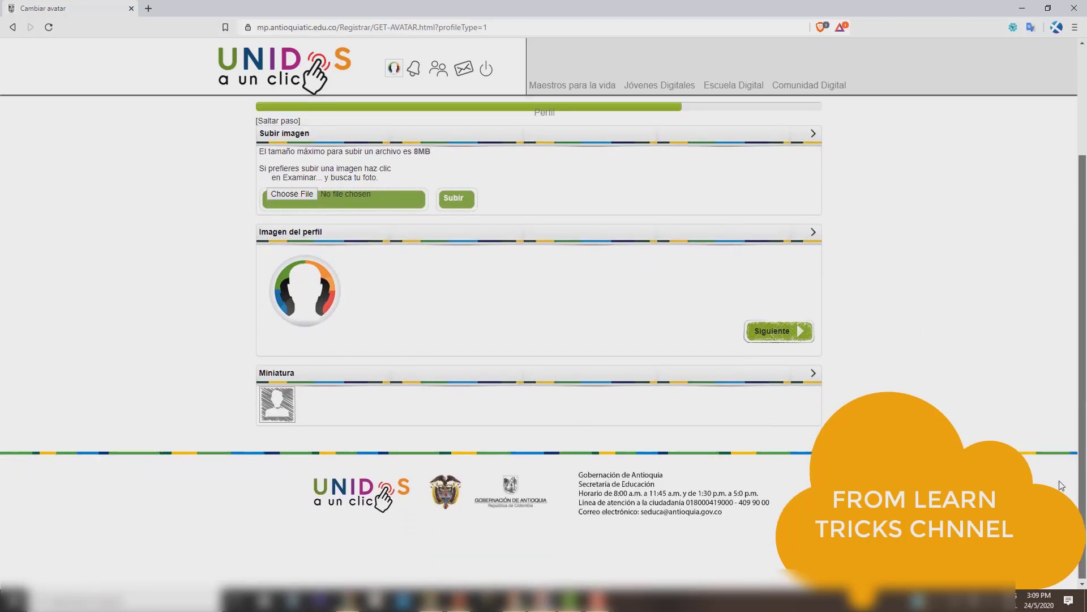
left_click(792, 339)
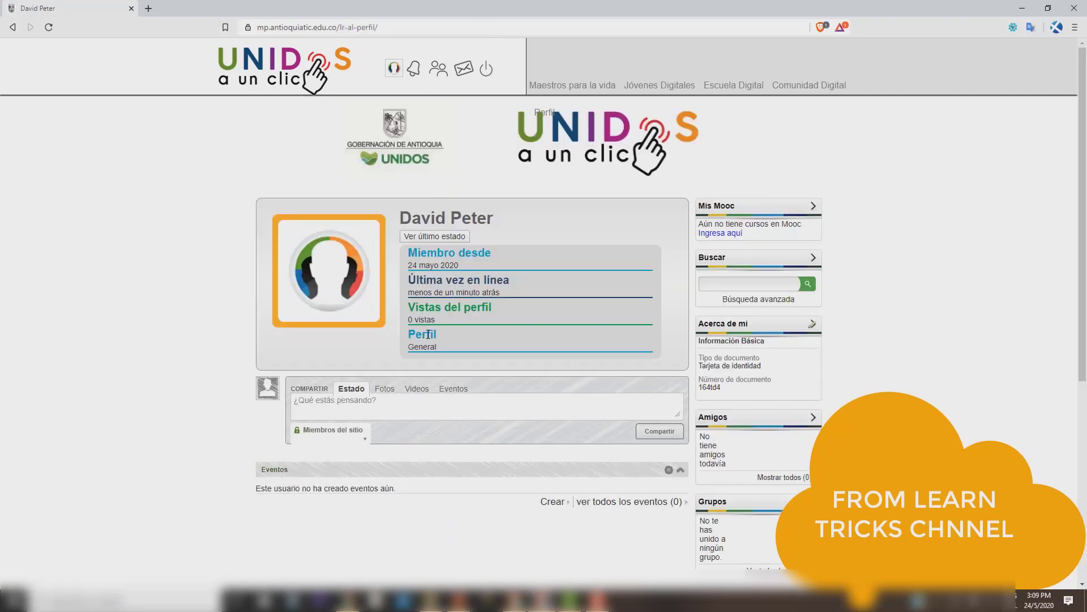
- Set the status visibility to Público and write a sentence telling readers the video offers an addmefast script for earning free points
left_click(349, 432)
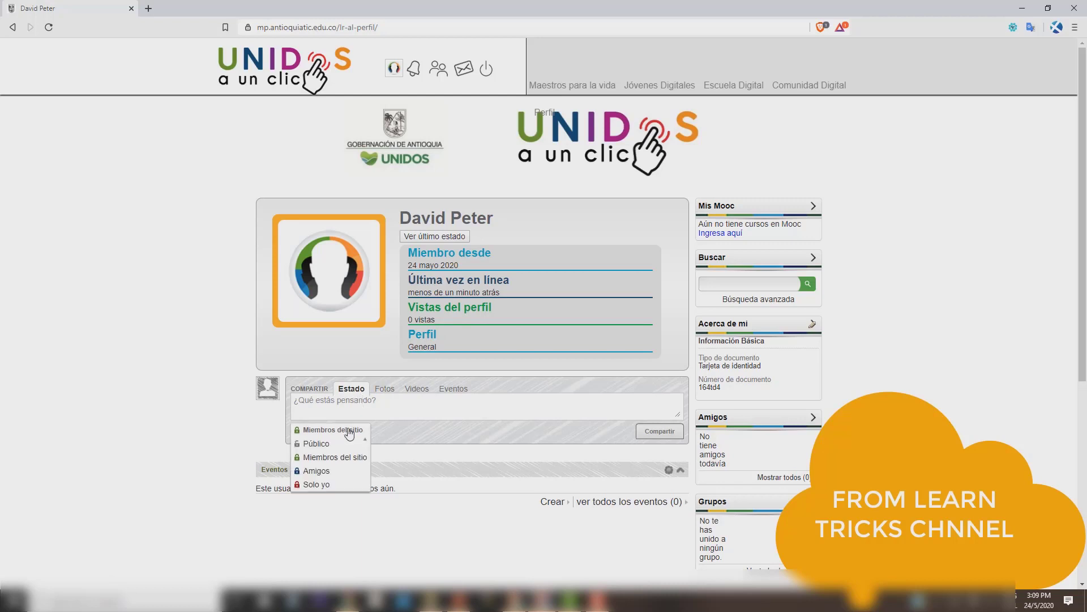
left_click(322, 447)
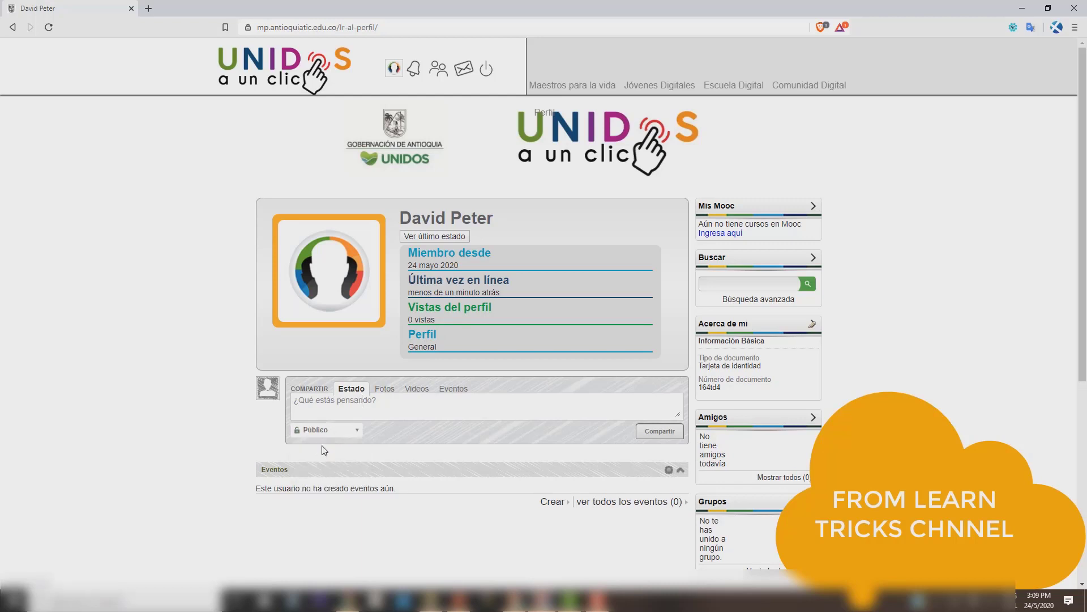
left_click(364, 398)
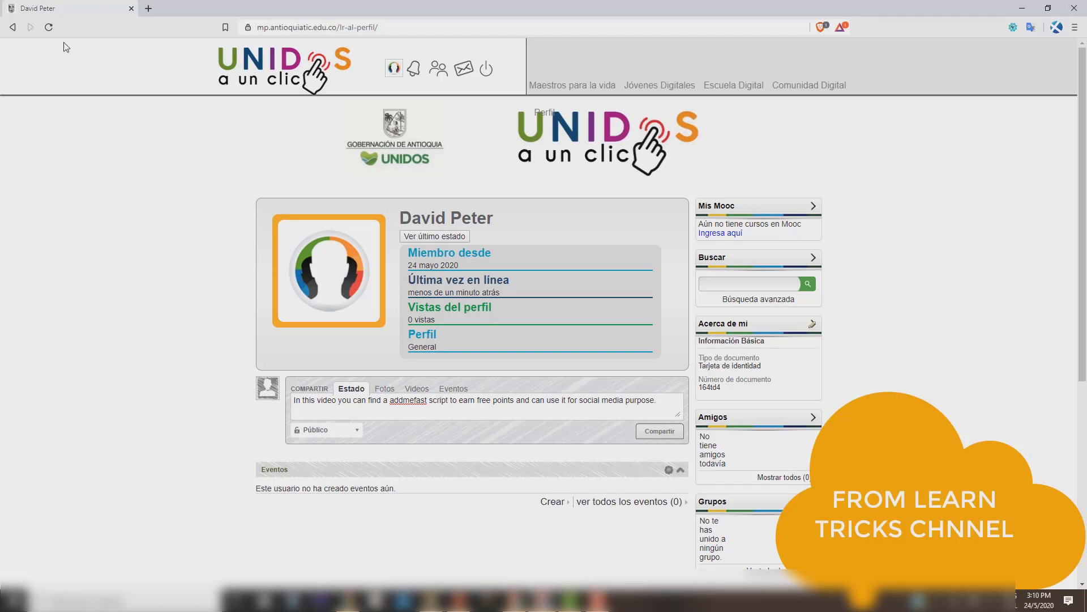
- Search Google for "addmefast imacros script 2020" in a new tab and copy the ADDMEFAST Facebook Like Imacros Script video's link
left_click(149, 8)
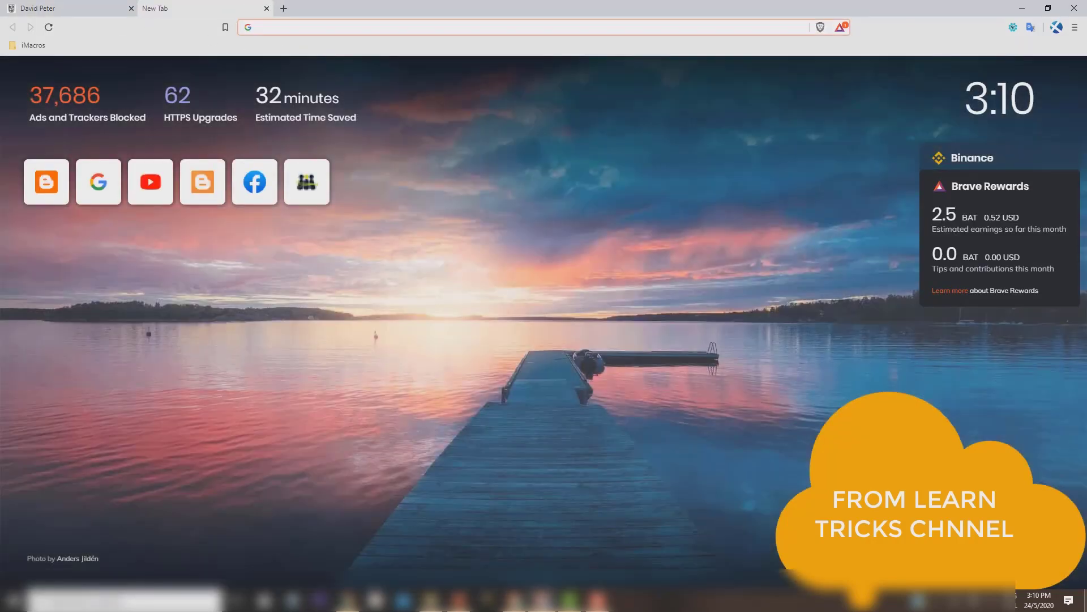
type("addmefast.com/welcome")
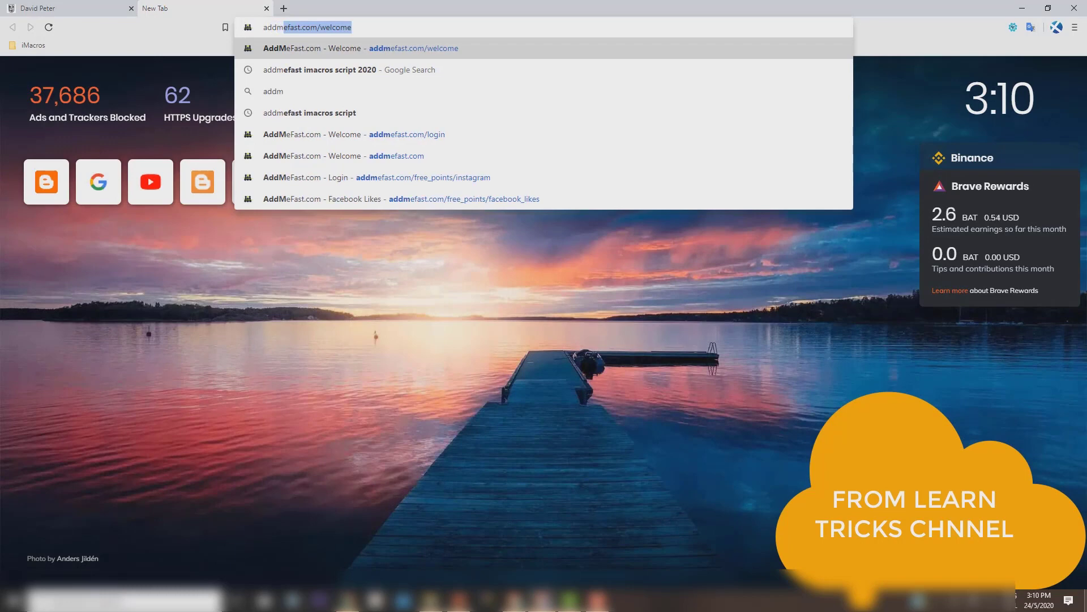
left_click(363, 70)
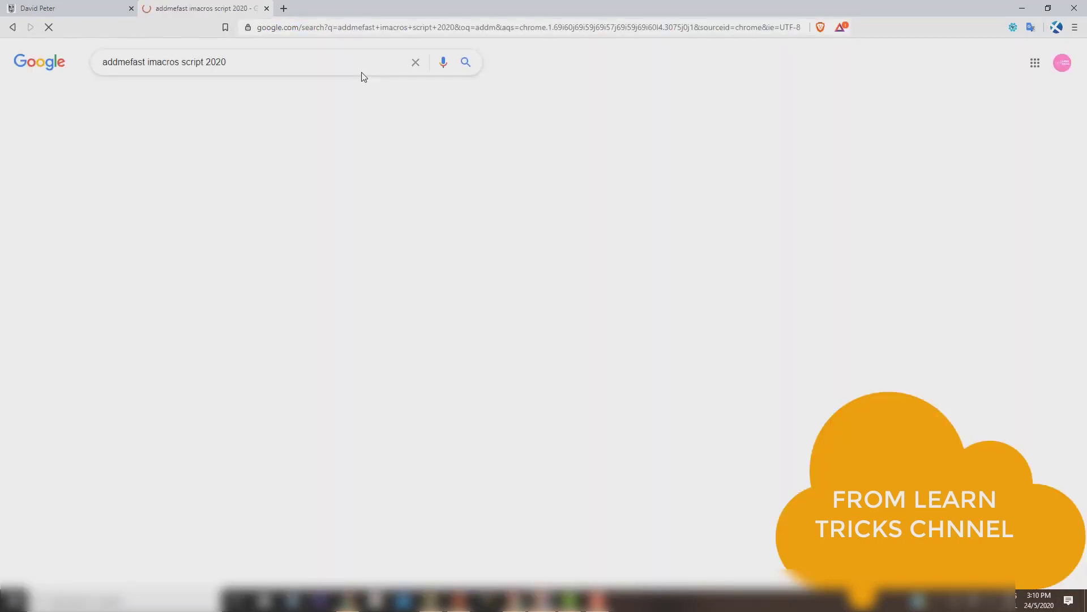
right_click(413, 247)
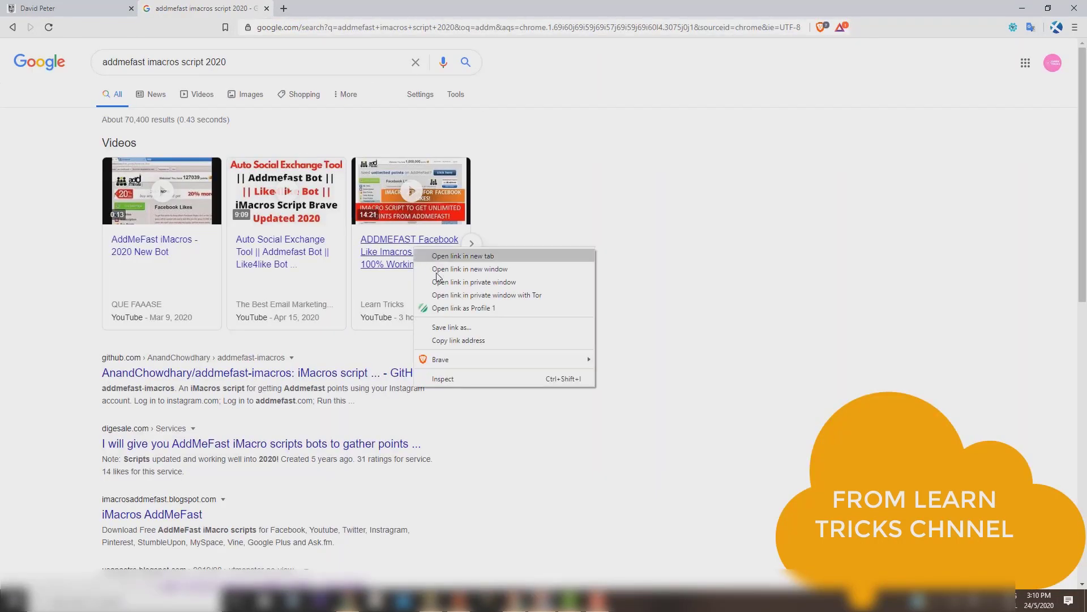
left_click(453, 341)
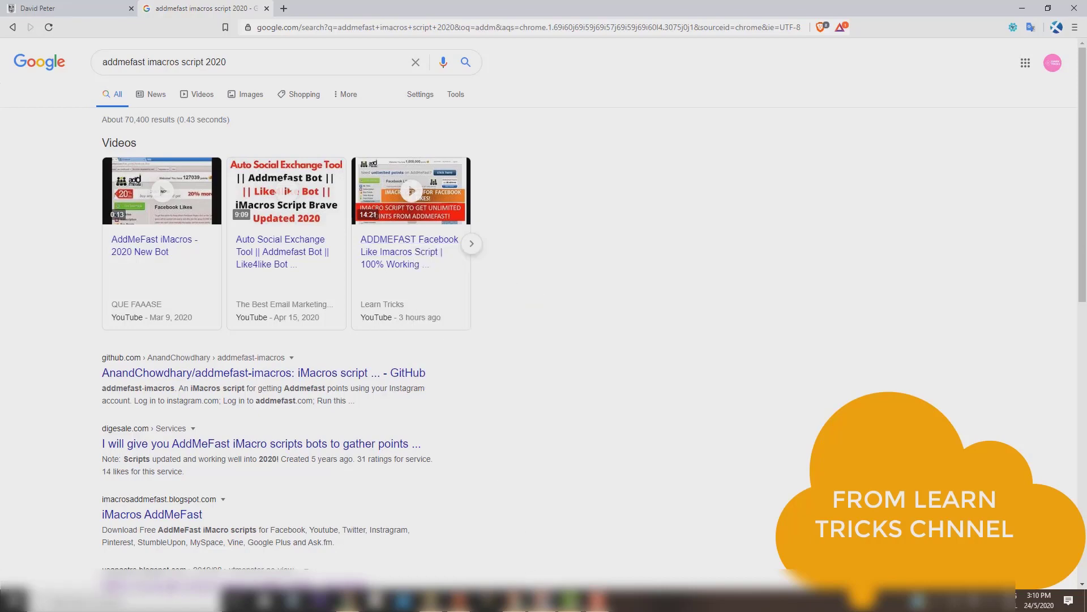
- Return to the profile page, paste the YouTube link below the status text, and share the post
left_click(518, 546)
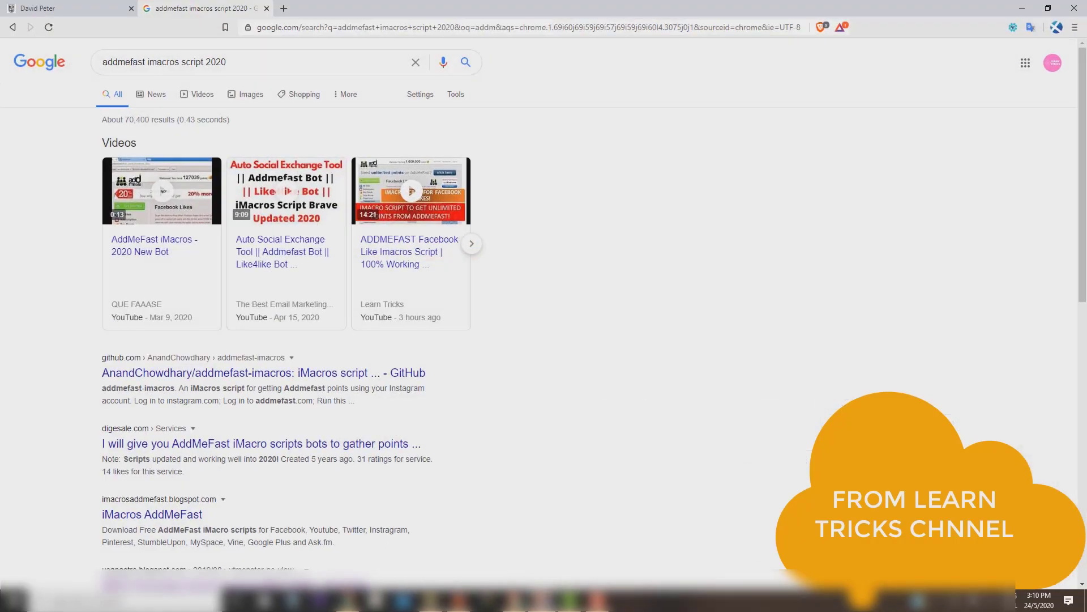
key("alt+Tab")
left_click(104, 8)
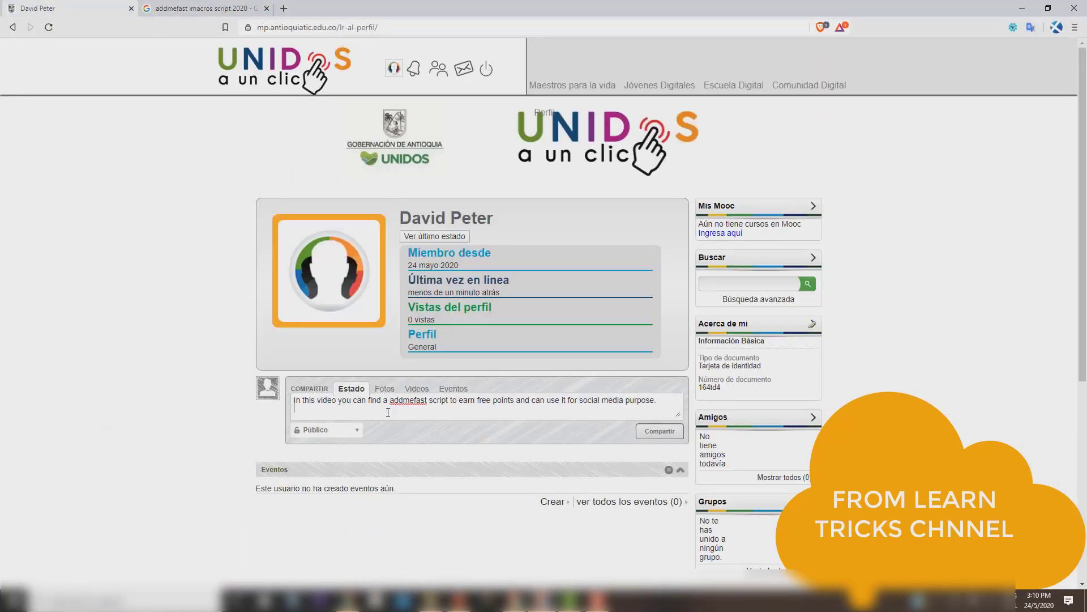
key("ctrl+v")
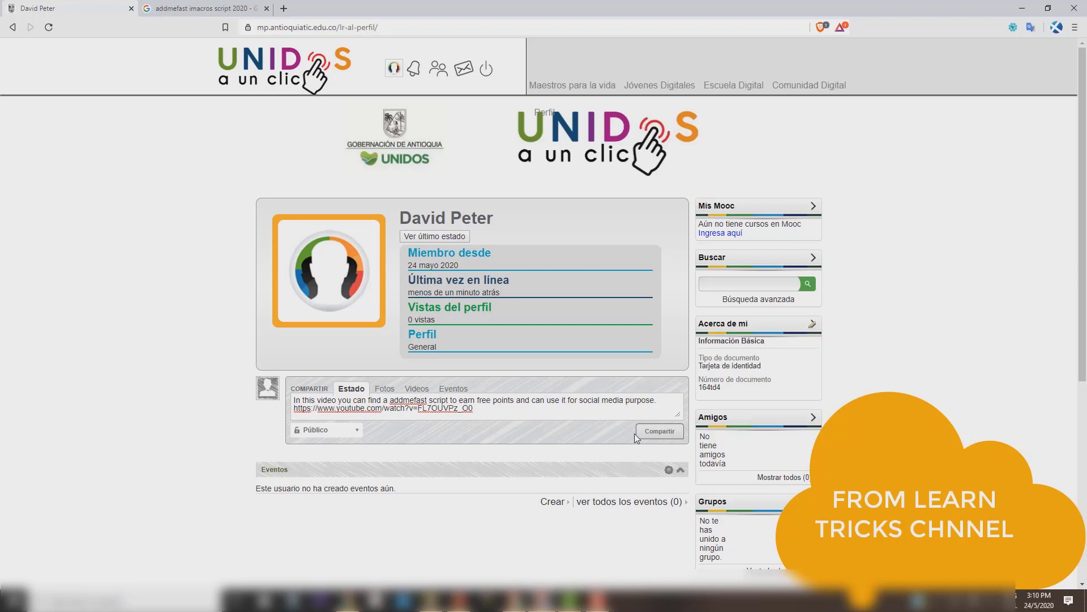
left_click(667, 437)
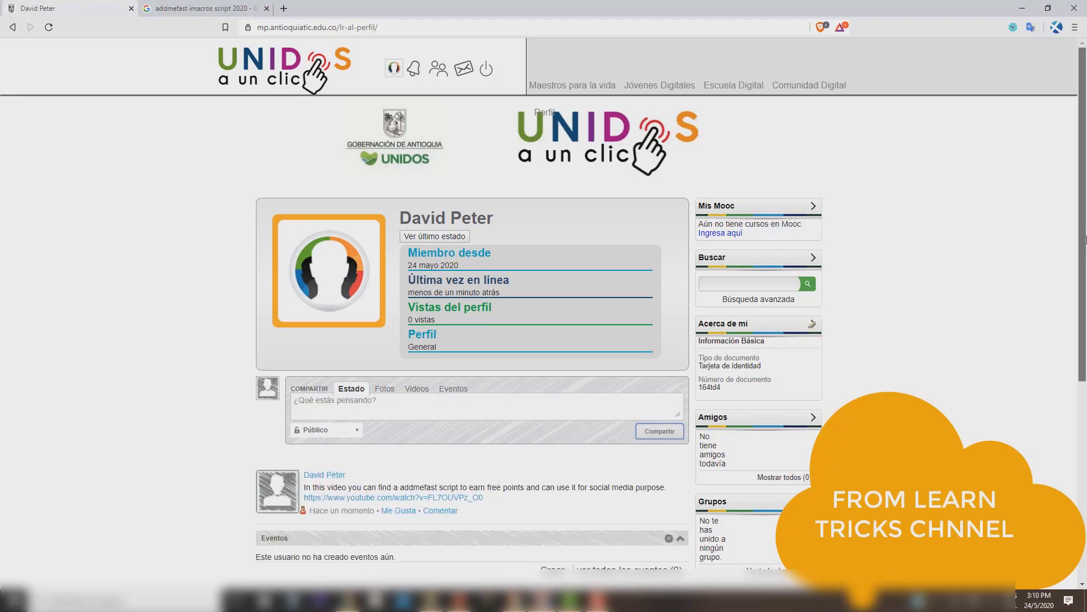
- Open the public profile page through the new post's author link and copy the page address
scroll(478, 326, "down", 3)
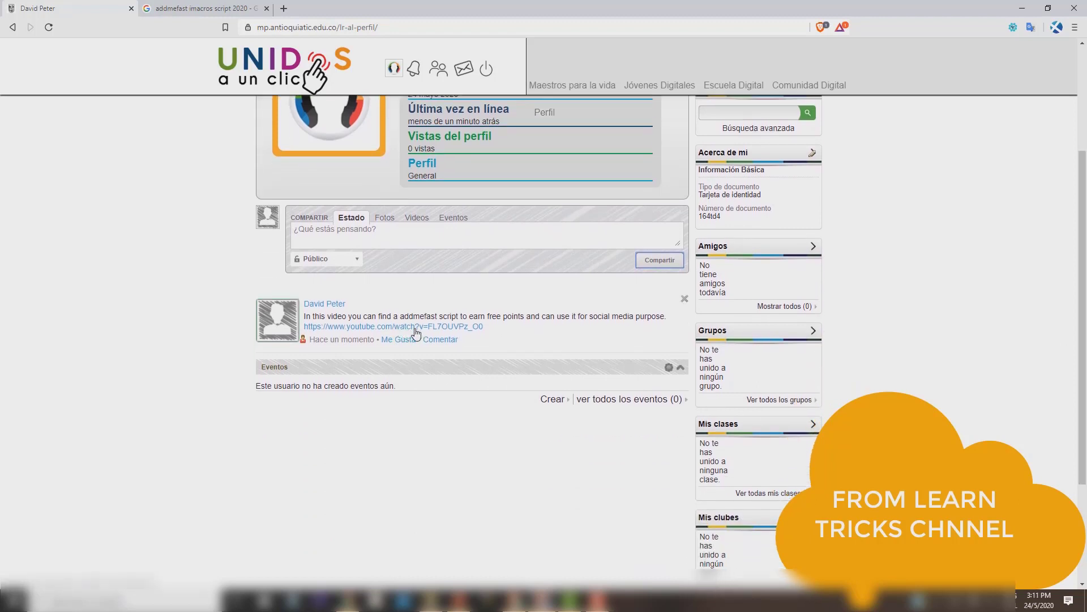
left_click(328, 307)
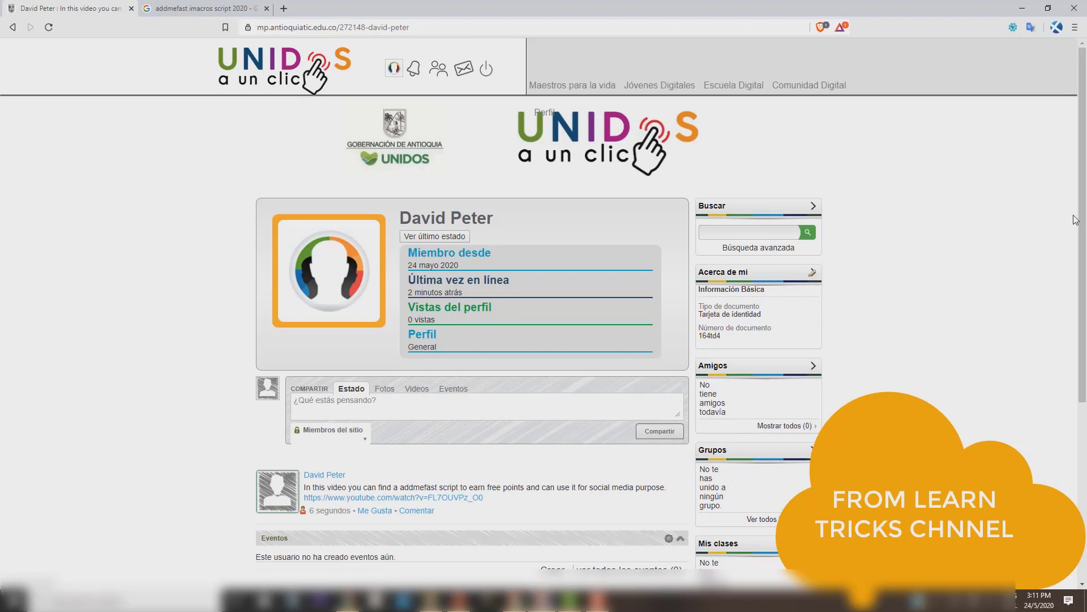
left_click(368, 27)
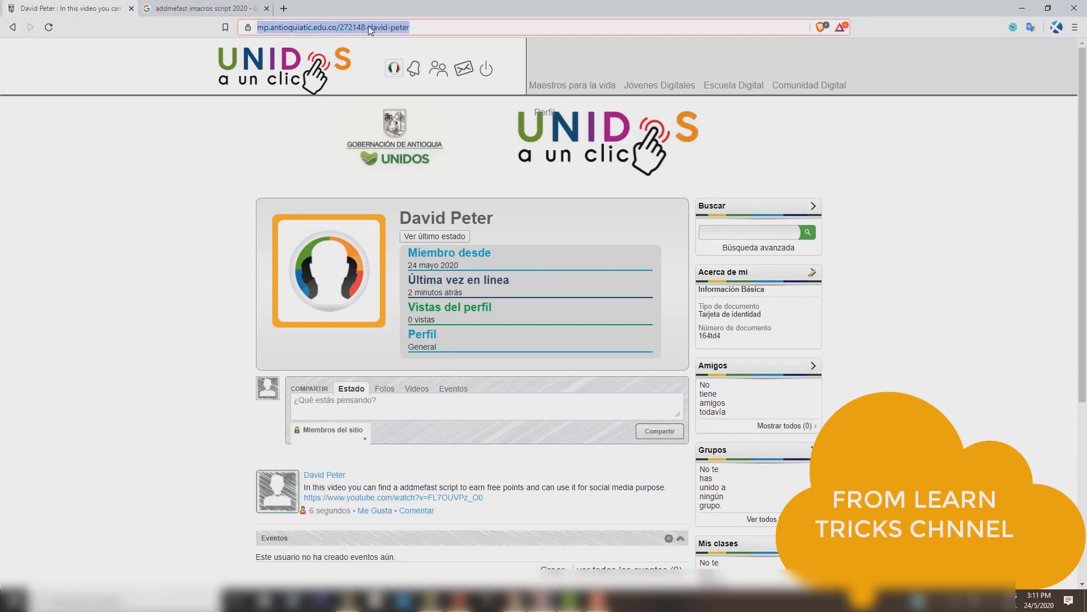
right_click(368, 27)
left_click(396, 88)
- Follow the YouTube link in the published post to test it, and return to the profile page
left_click(425, 498)
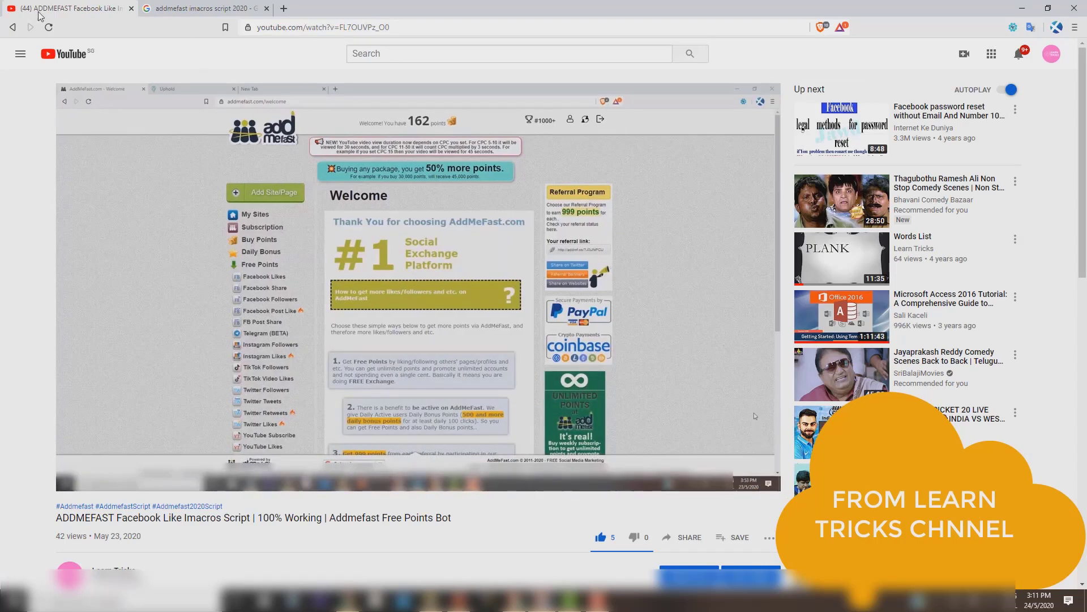
left_click(12, 27)
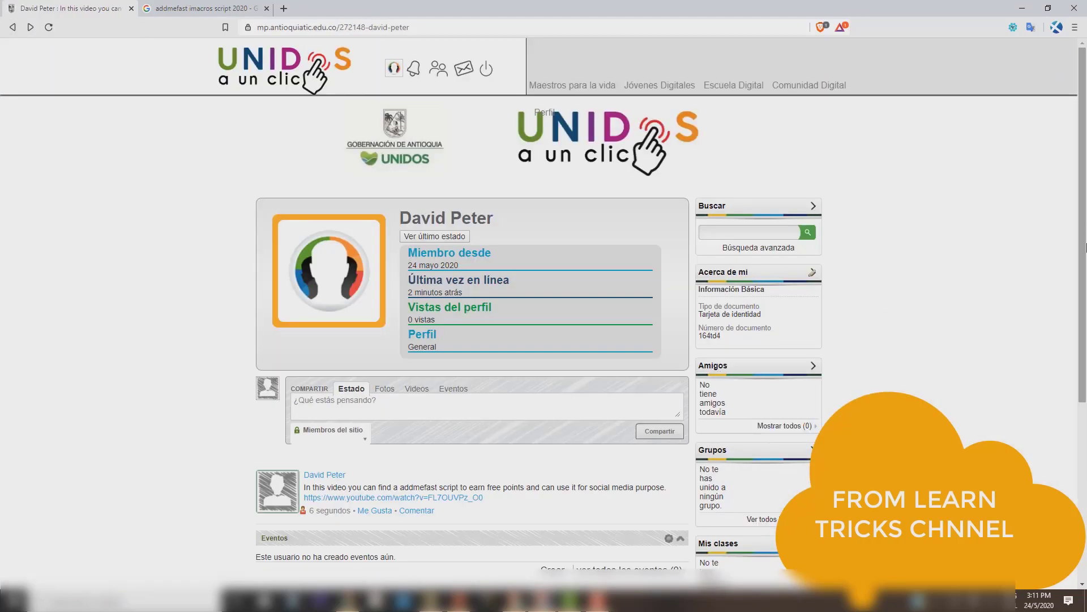
- Highlight the description sentence above the YouTube link in the published post
mouse_move(334, 173)
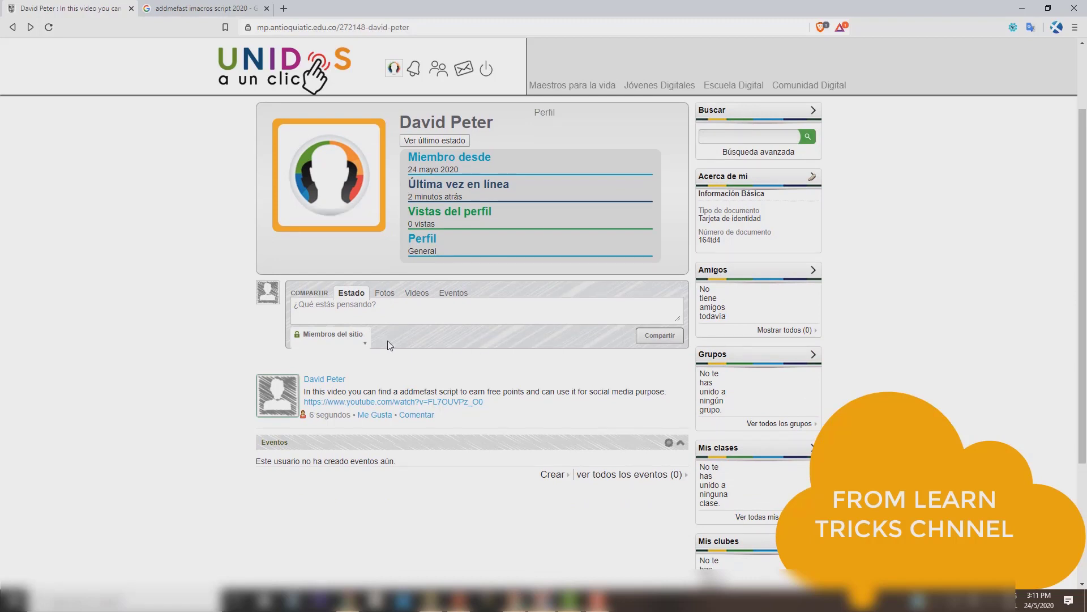
left_click(391, 310)
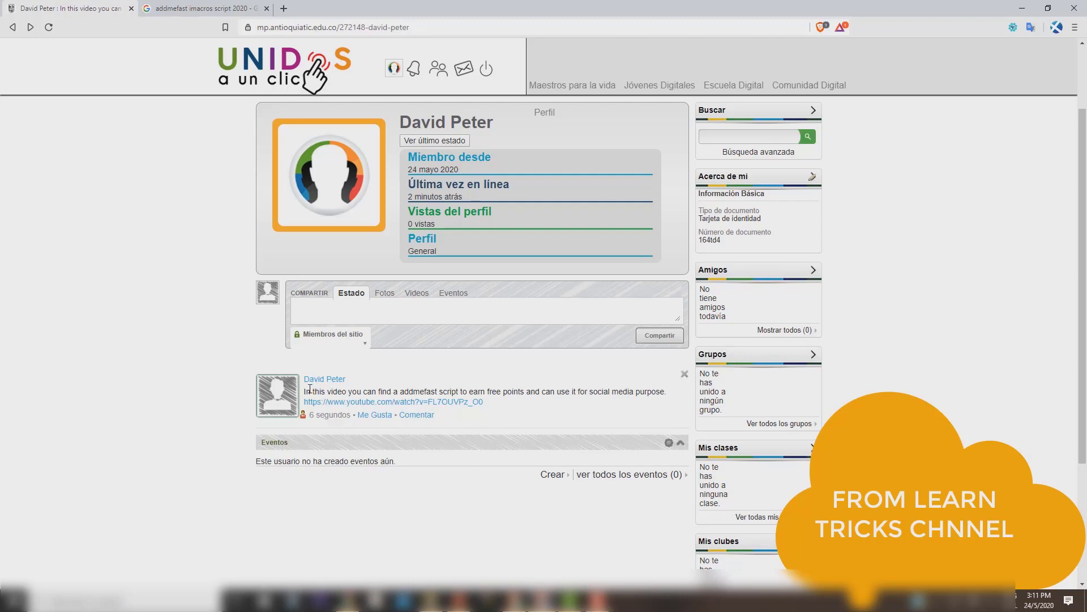
left_click_drag(305, 389, 670, 395)
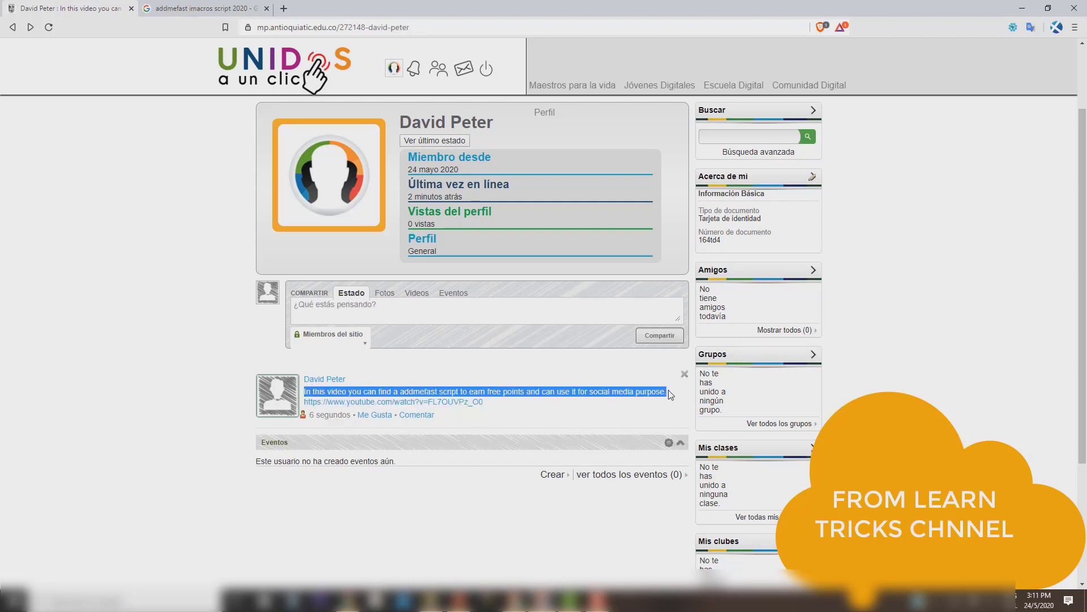
- Paste the copied description sentence into the status box and replace "addmefast" with "YTmonster"
left_click(456, 316)
key("ctrl+v")
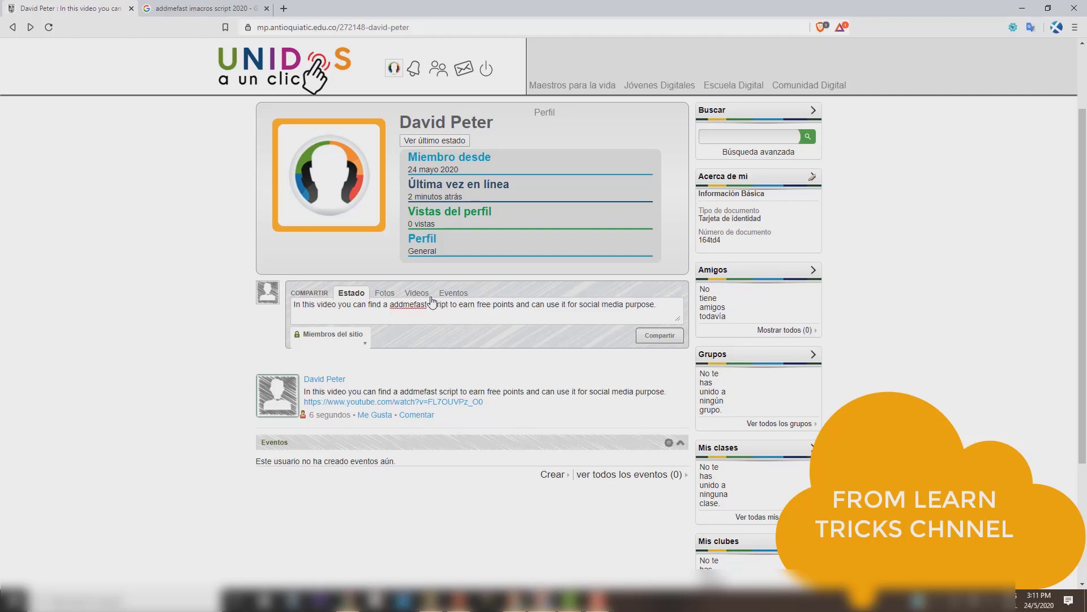
left_click_drag(427, 305, 403, 305)
type("kike")
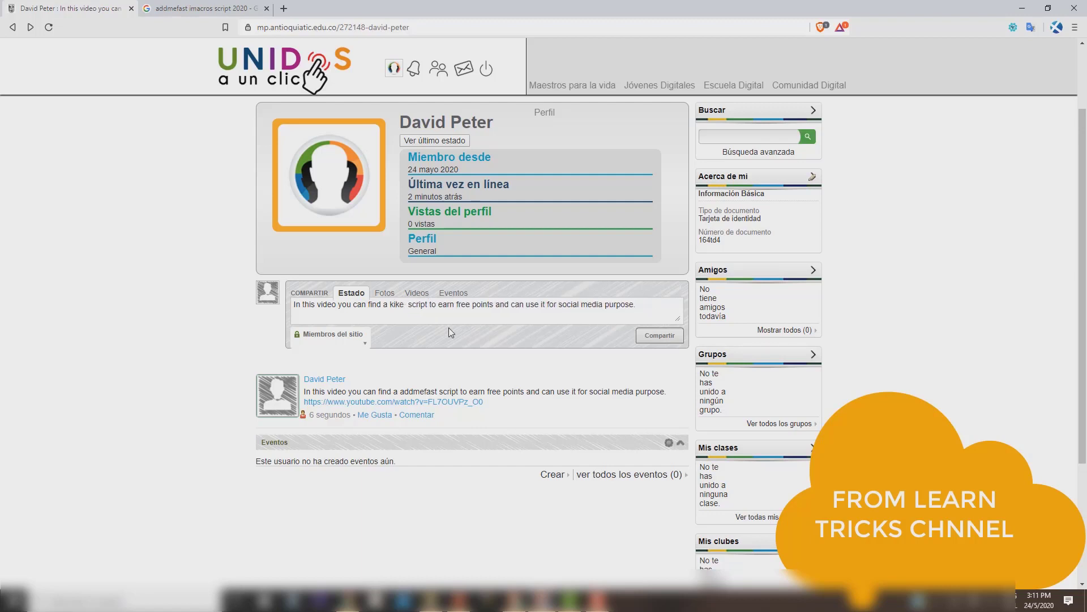
key("BackSpace")
key("BackSpace")
key("BackSpace")
key("BackSpace")
key("BackSpace")
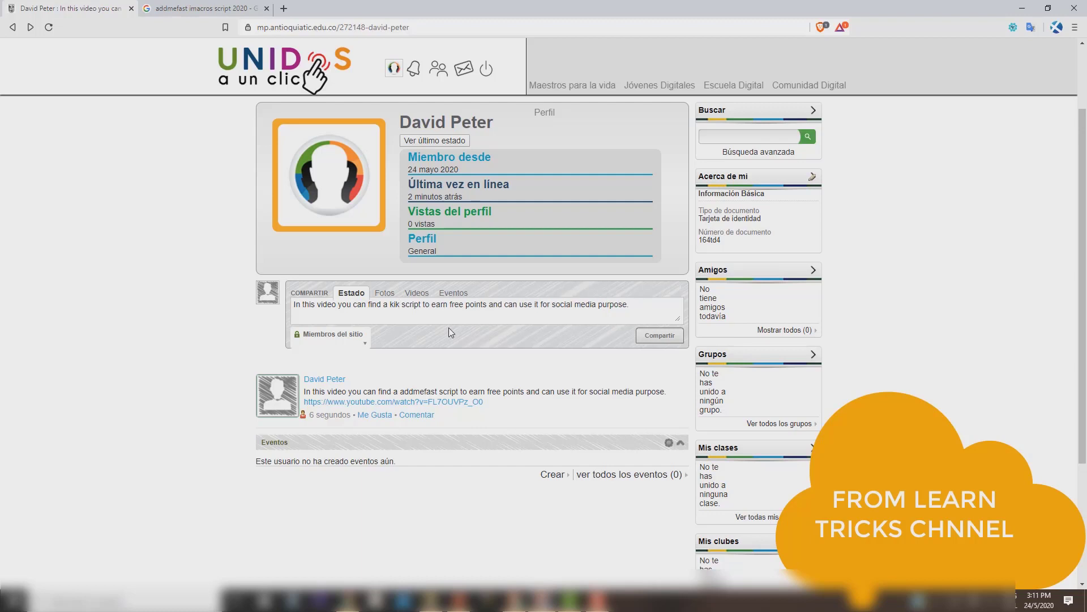
type("YTmonster")
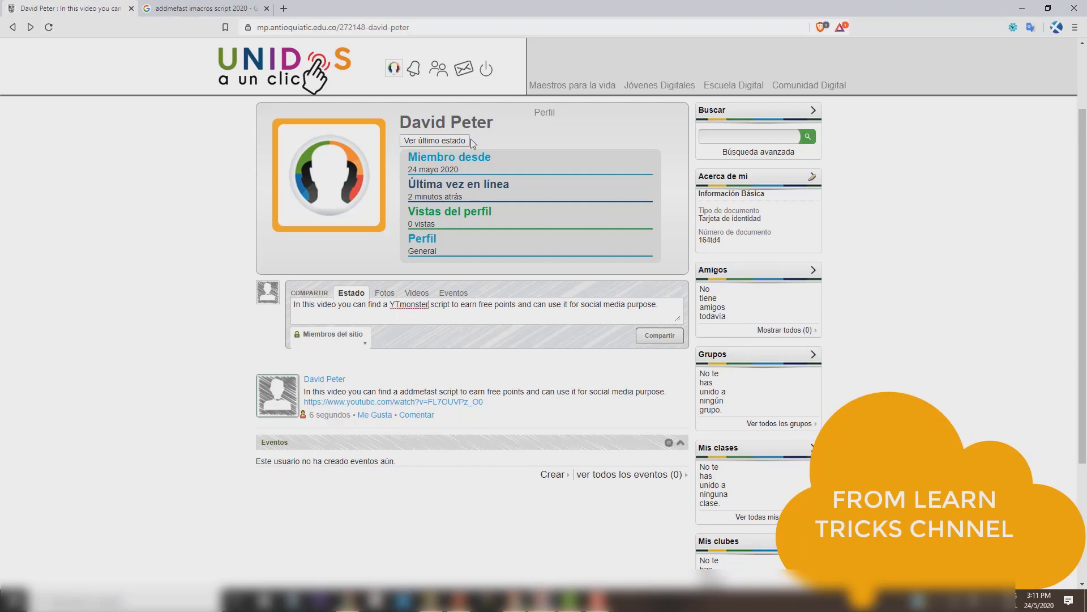
- Open the posted YouTube link in a new tab, go to the Learn Tricks channel, and copy the YTMonster Imacros Script 2020 video's link
right_click(414, 404)
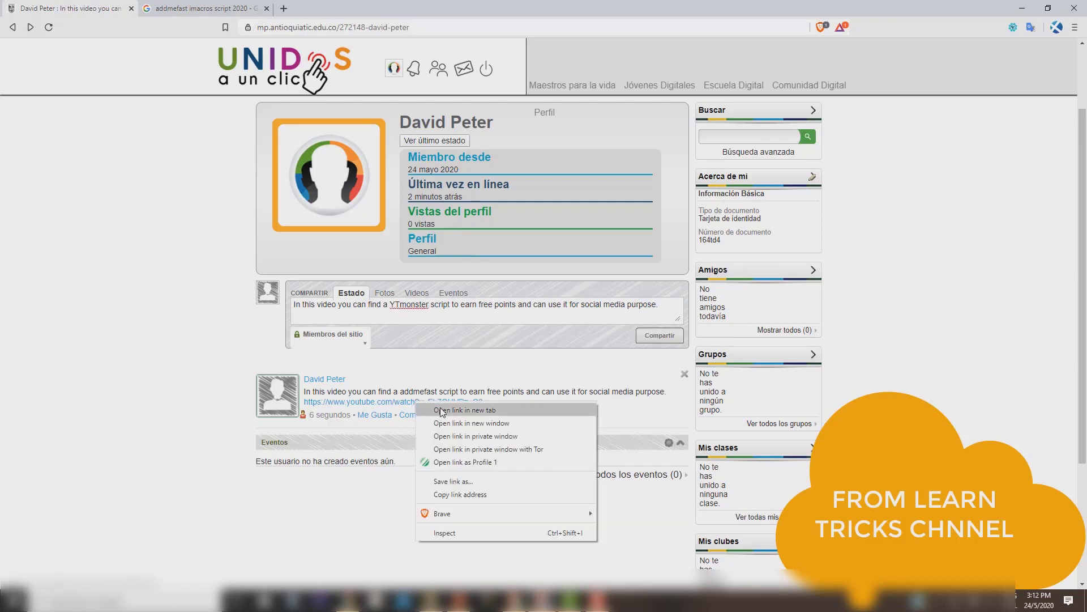
left_click(448, 408)
left_click(209, 4)
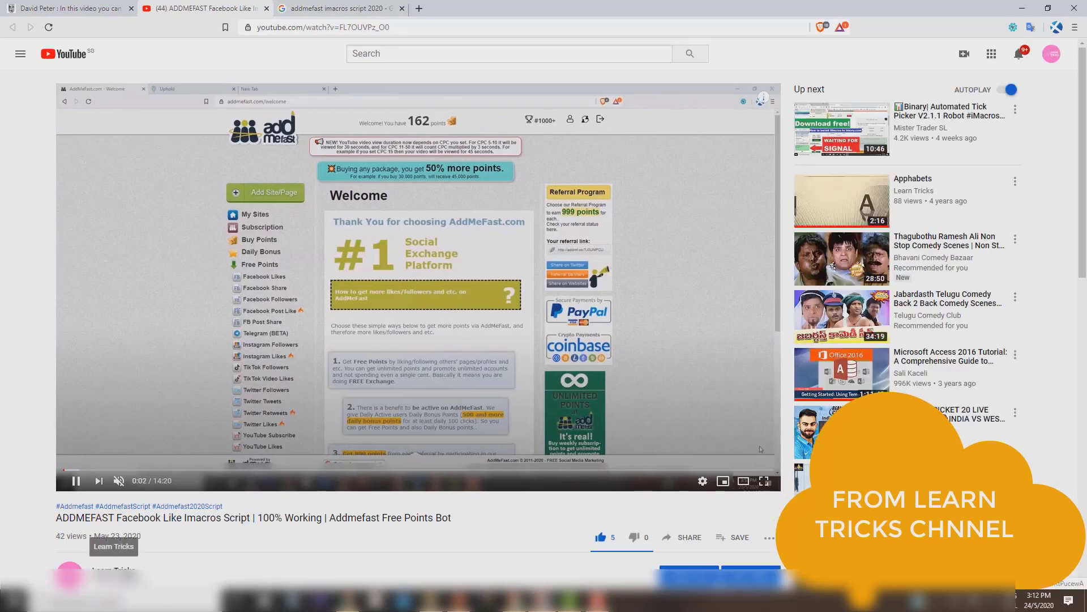
left_click(113, 570)
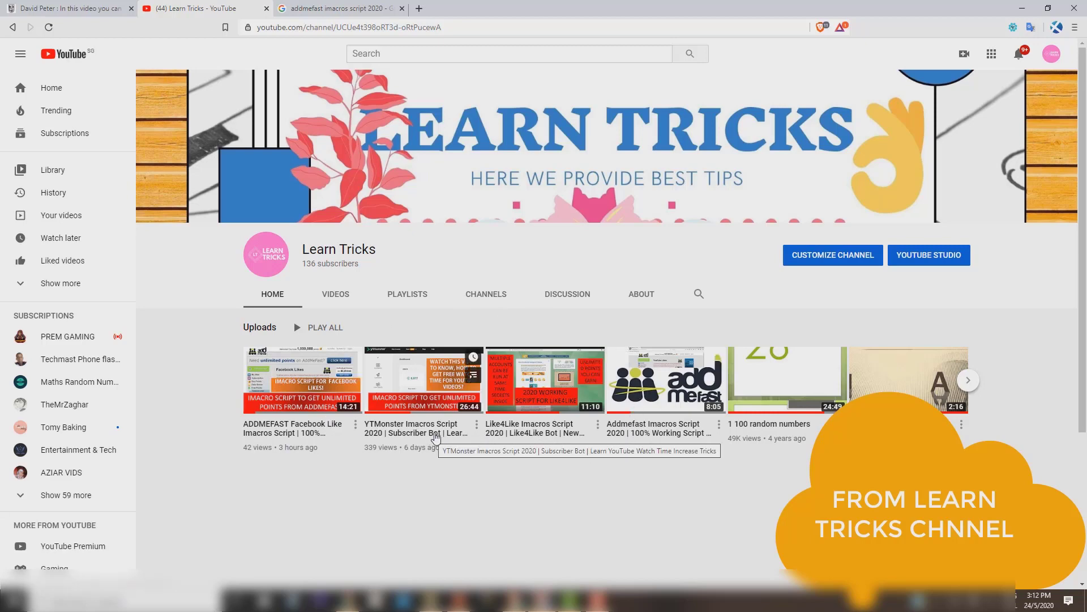
right_click(435, 438)
left_click(484, 530)
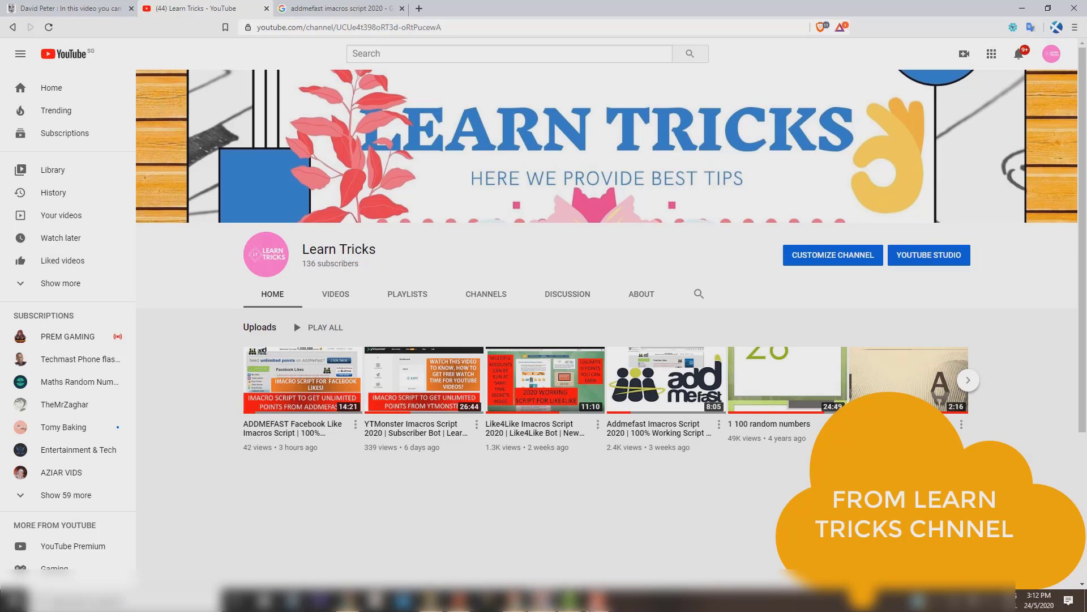
- Return to the profile page, paste the video link below the status text, set the visibility to Público, and share the post
mouse_move(527, 599)
left_click(102, 8)
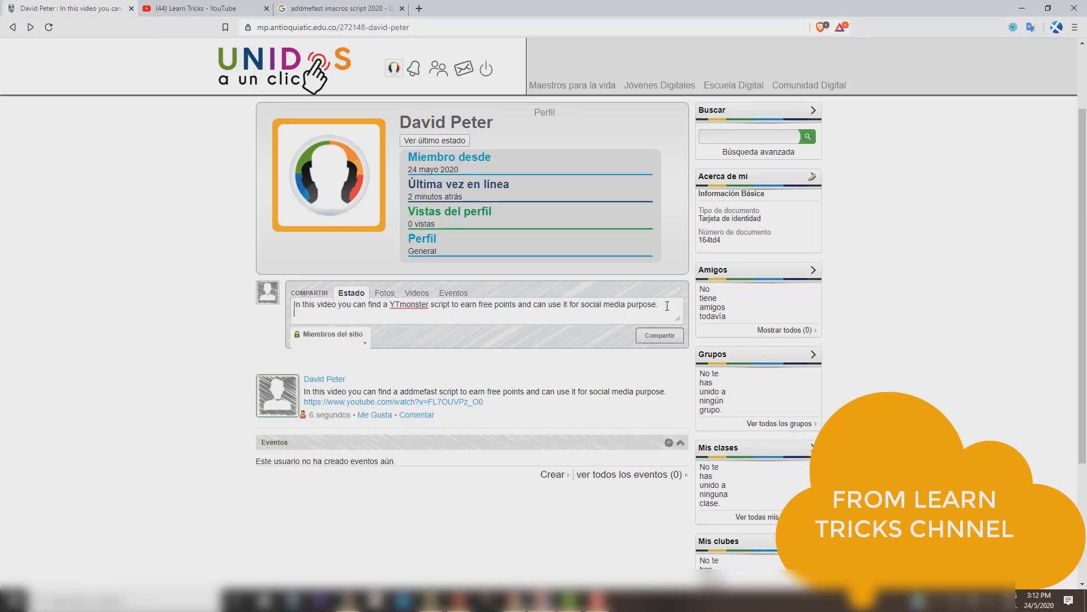
key("ctrl+v")
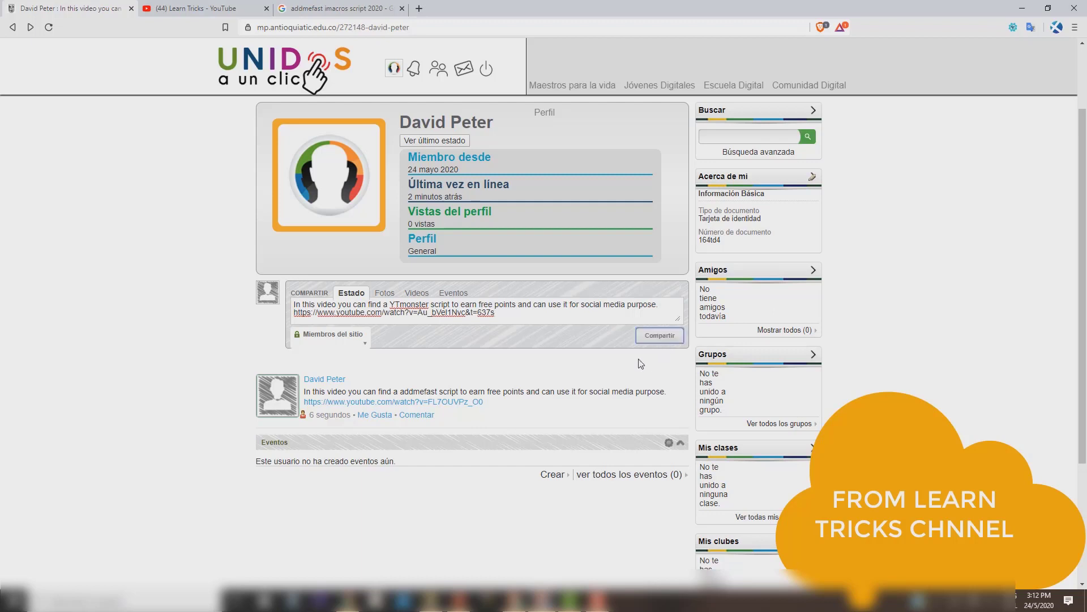
left_click(326, 338)
left_click(320, 350)
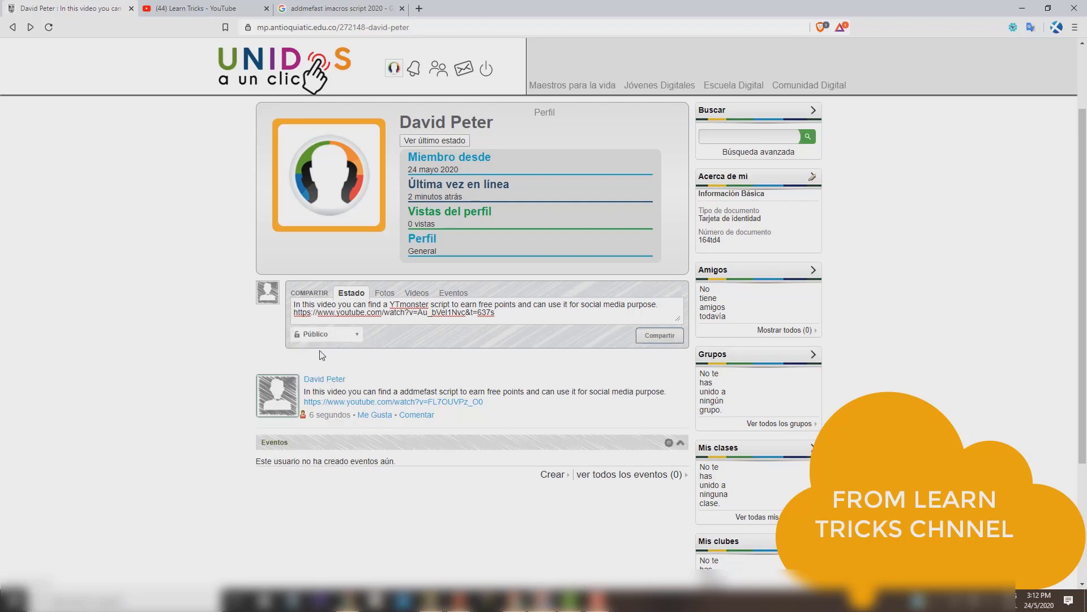
left_click(658, 340)
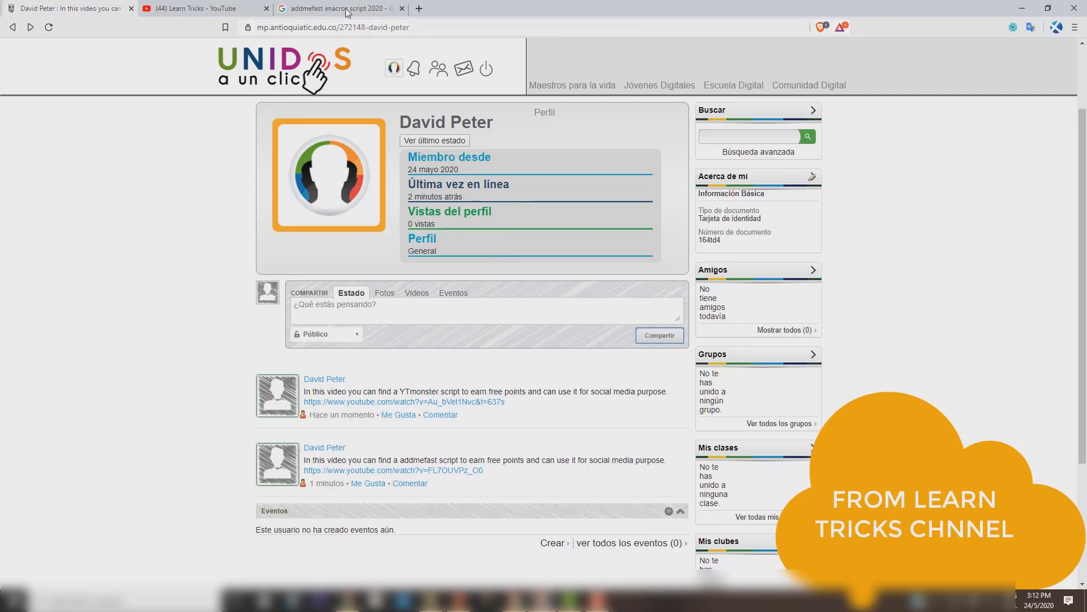
- Copy the web address of the profile page
left_click(351, 27)
right_click(352, 27)
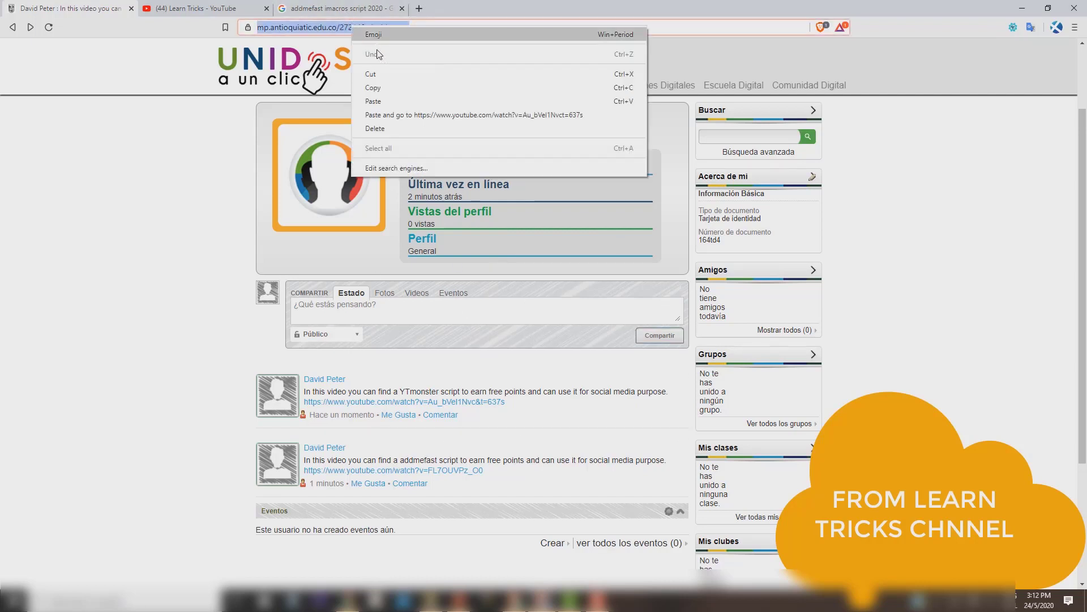
left_click(374, 87)
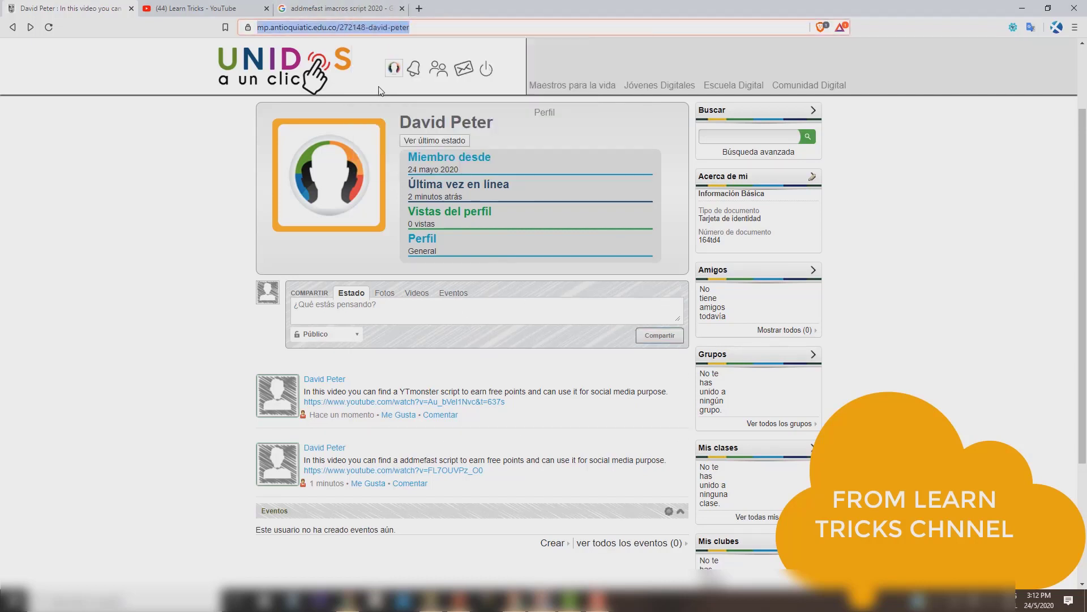
- Search the web in a new tab for "free link indexing websties"
left_click(418, 9)
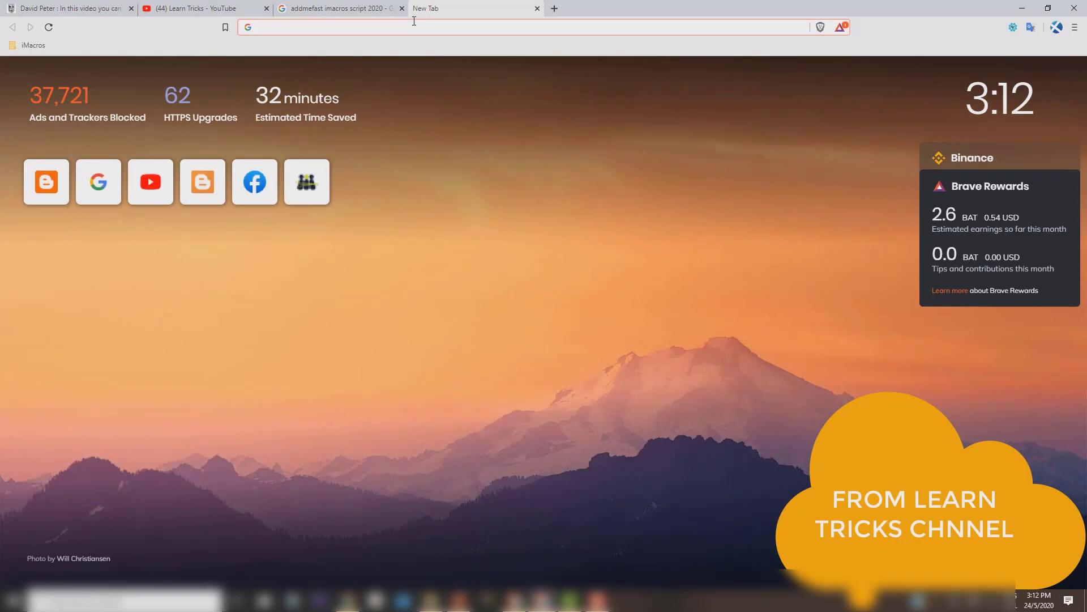
type("free")
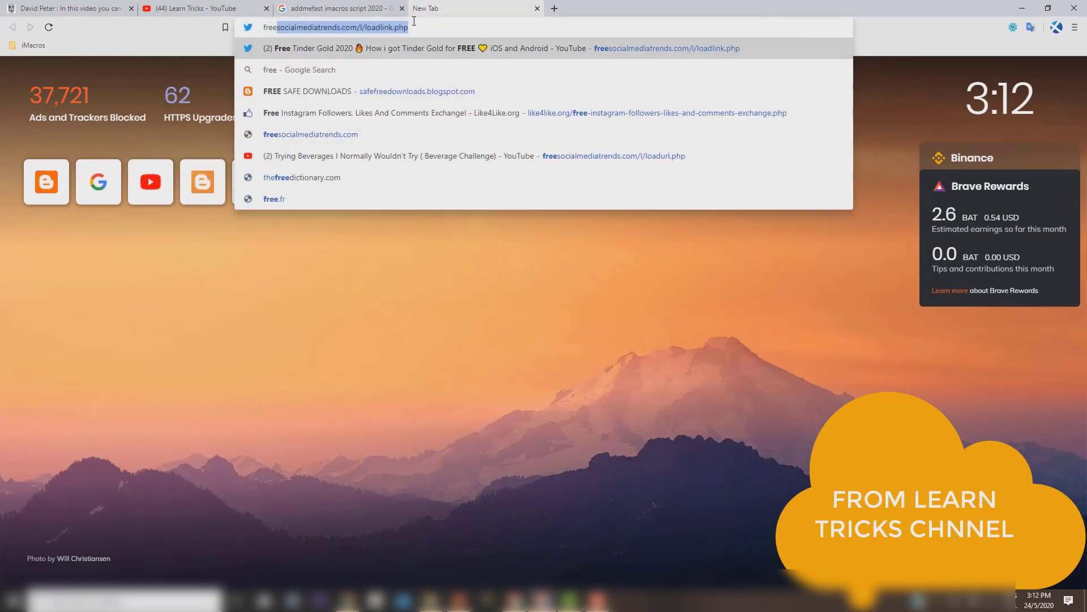
type(" link inde")
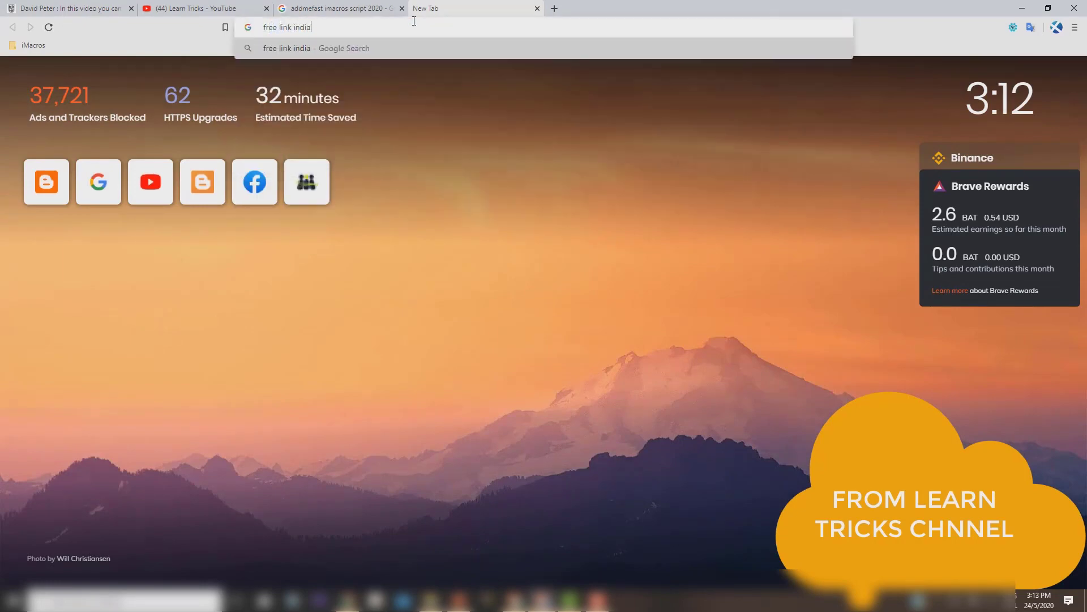
type("xing ")
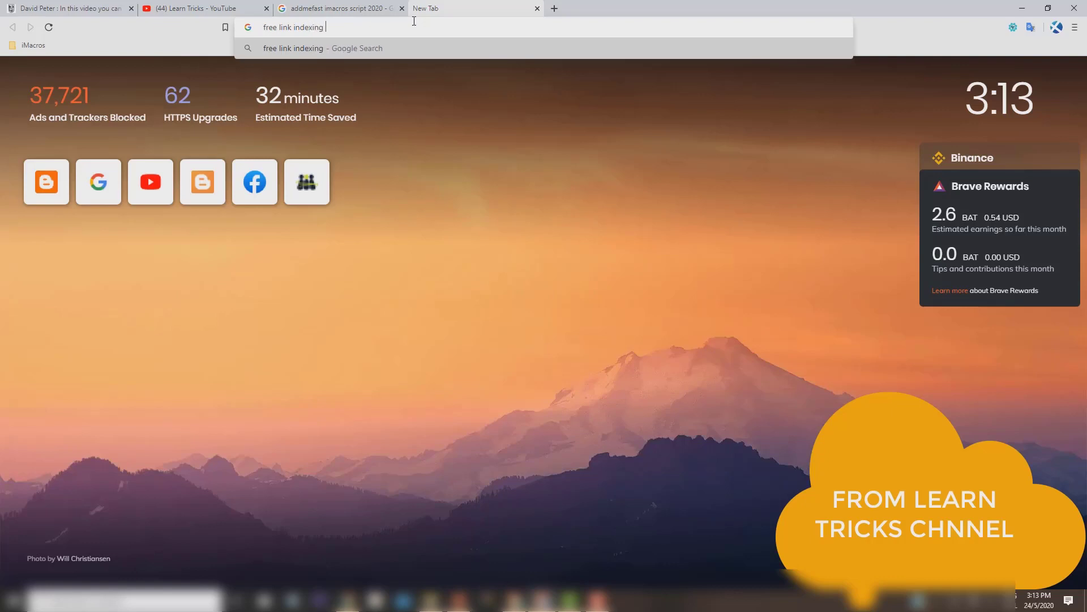
type("websties")
key("BackSpace")
type("s")
key("Return")
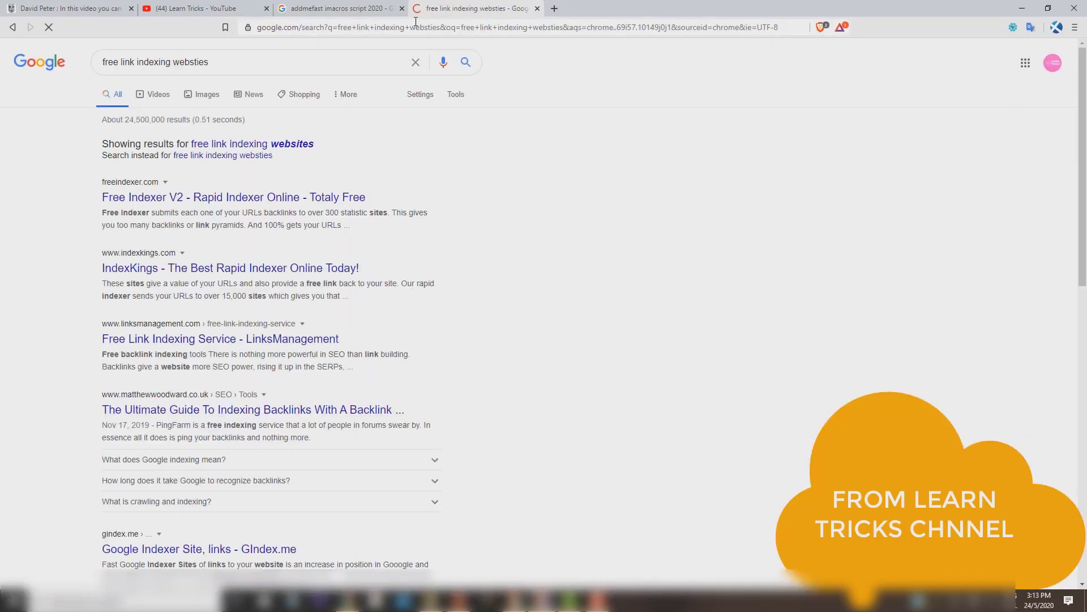
- Open the Free Indexer V2 site, submit the copied profile address for processing, and look through the submission results
left_click(241, 203)
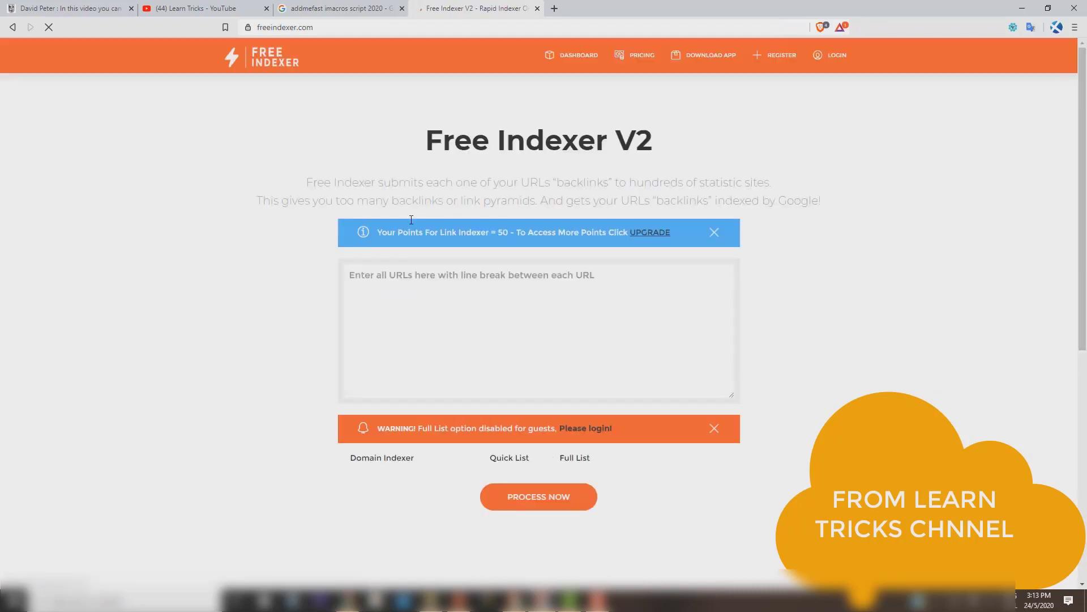
left_click(500, 310)
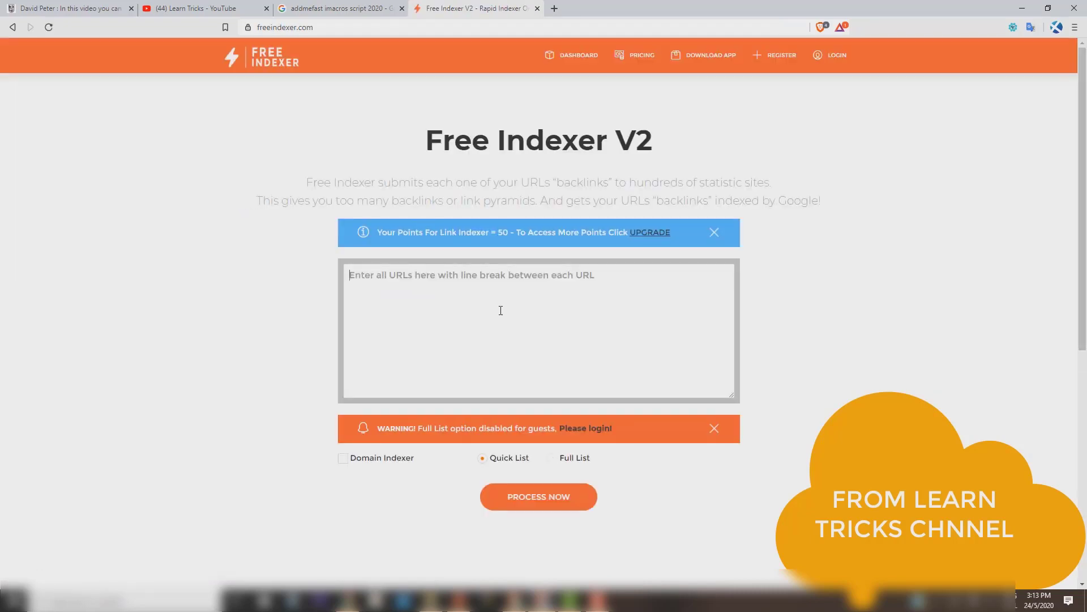
key("ctrl+v")
left_click(553, 507)
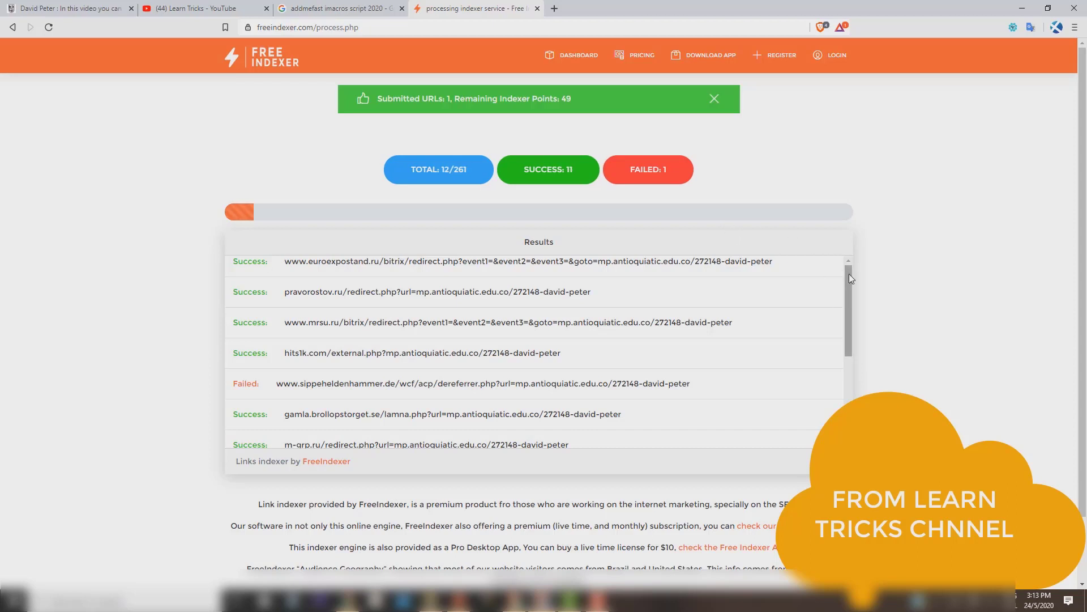
left_click_drag(848, 274, 852, 385)
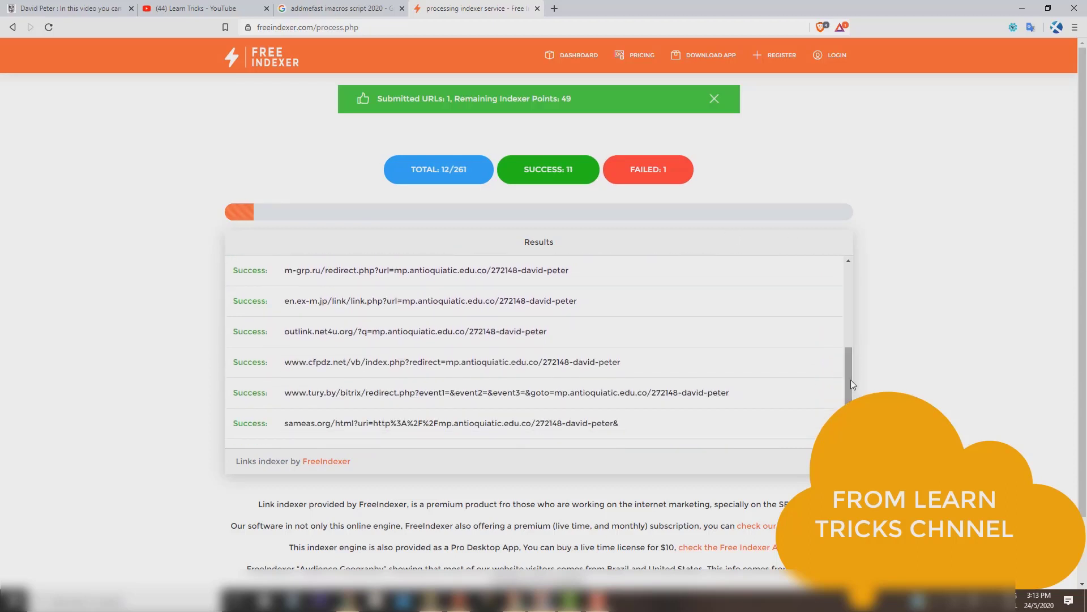
- Go back to the profile page, copy its address again, and paste it into a blank Notepad document
left_click(350, 10)
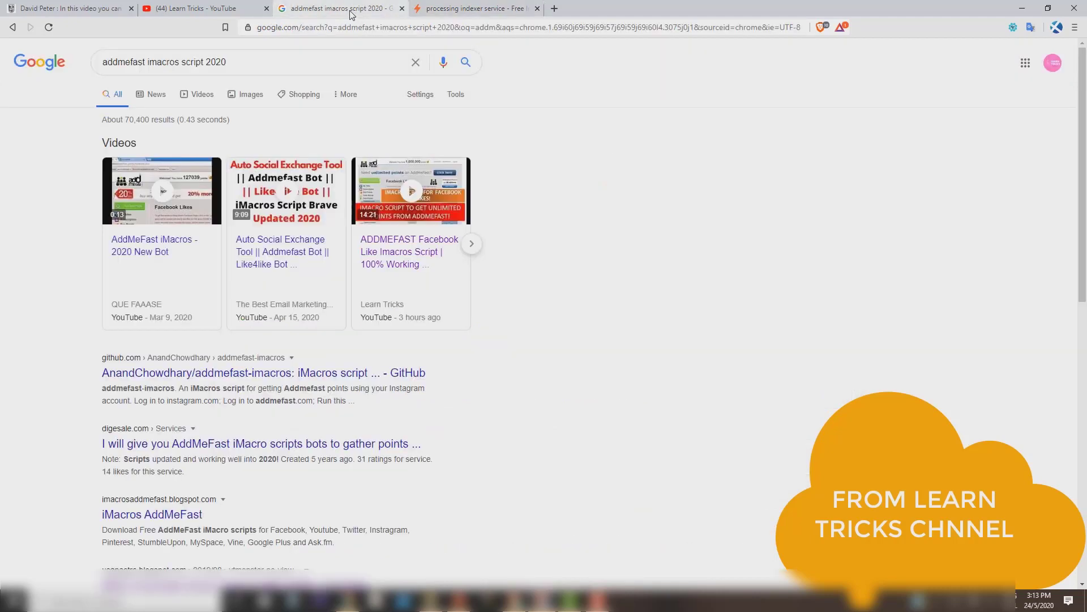
left_click(191, 11)
left_click(113, 9)
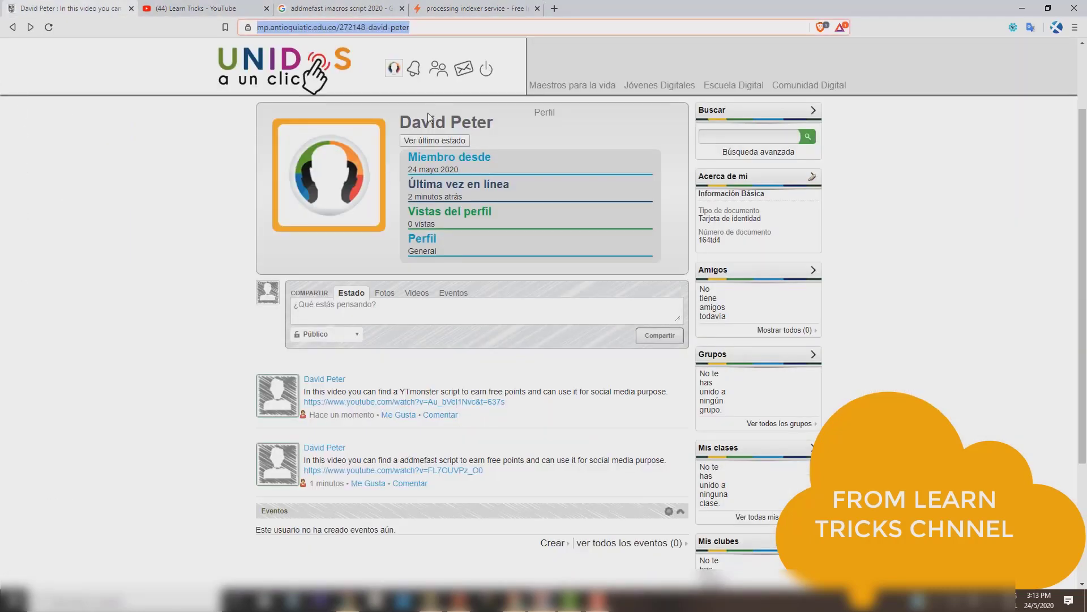
right_click(385, 31)
left_click(414, 90)
left_click(294, 601)
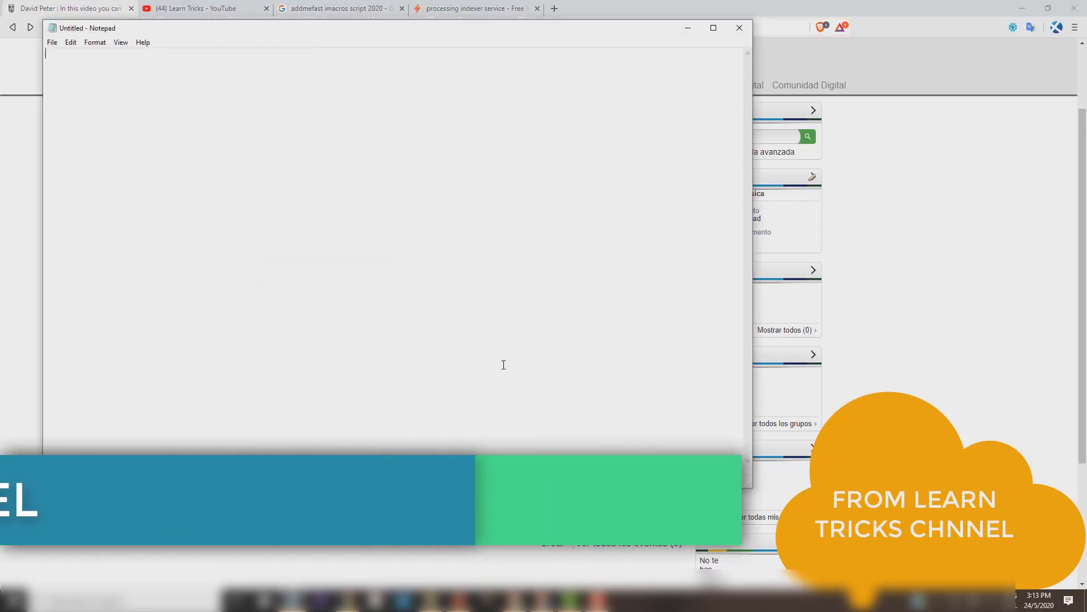
right_click(503, 365)
left_click(409, 416)
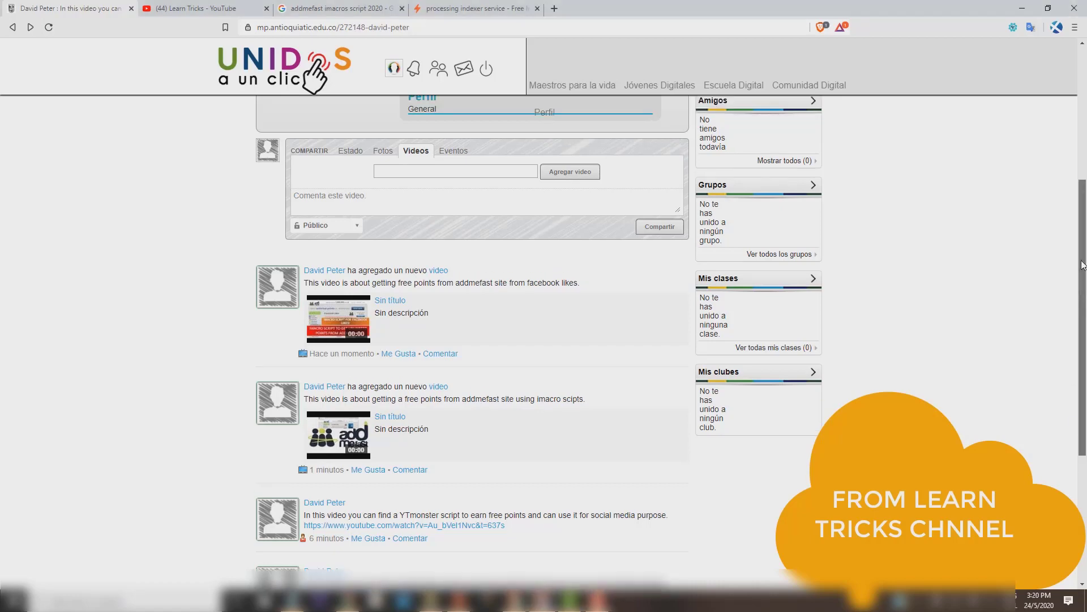
- Look through the profile's photo, status, and video sharing forms
scroll(477, 299, "up", 3)
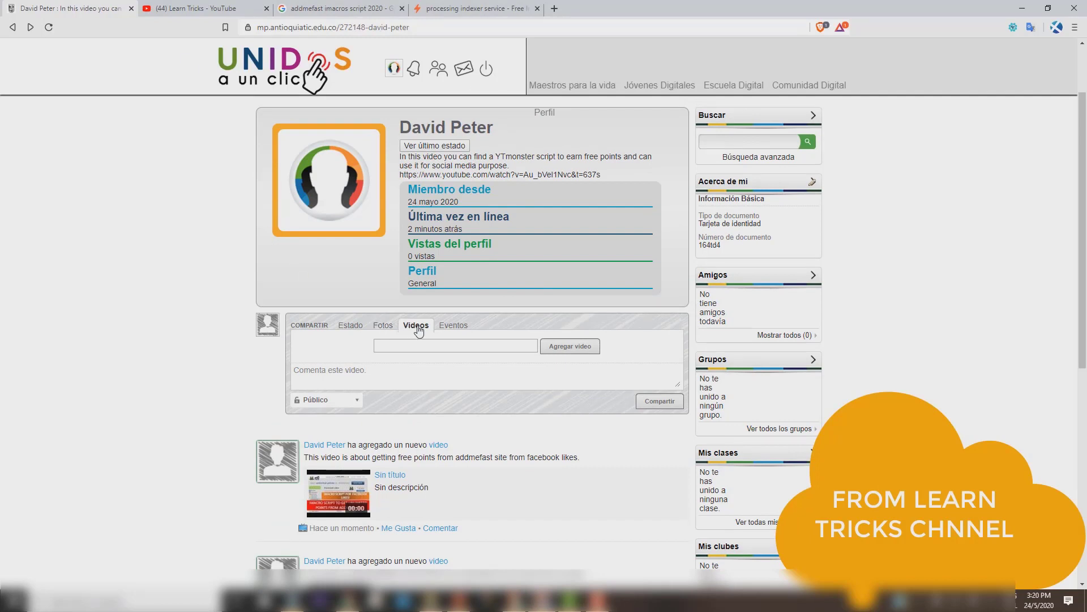
left_click(385, 330)
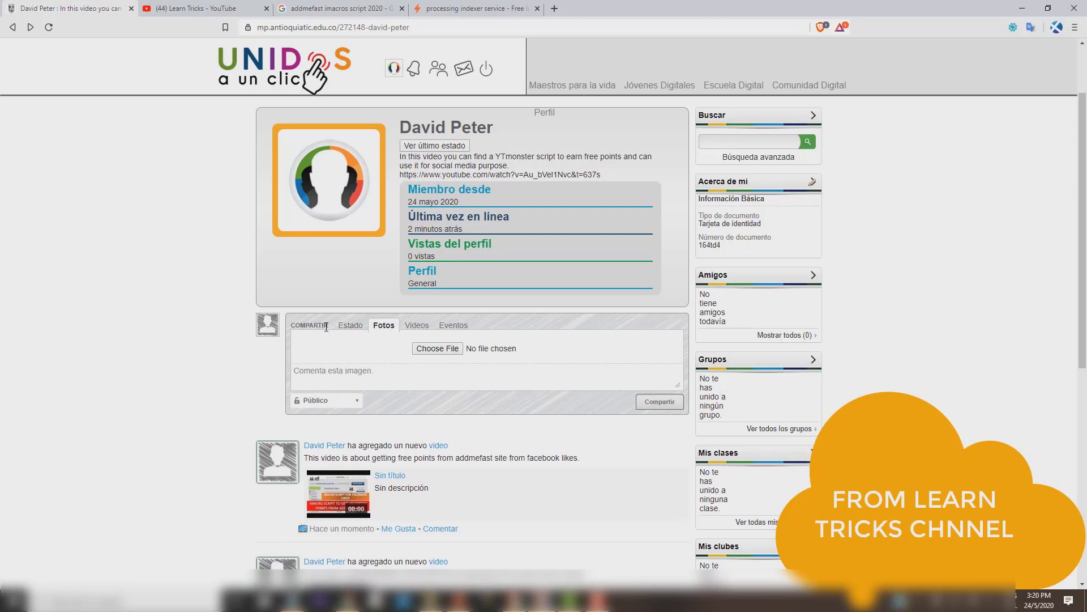
left_click(358, 331)
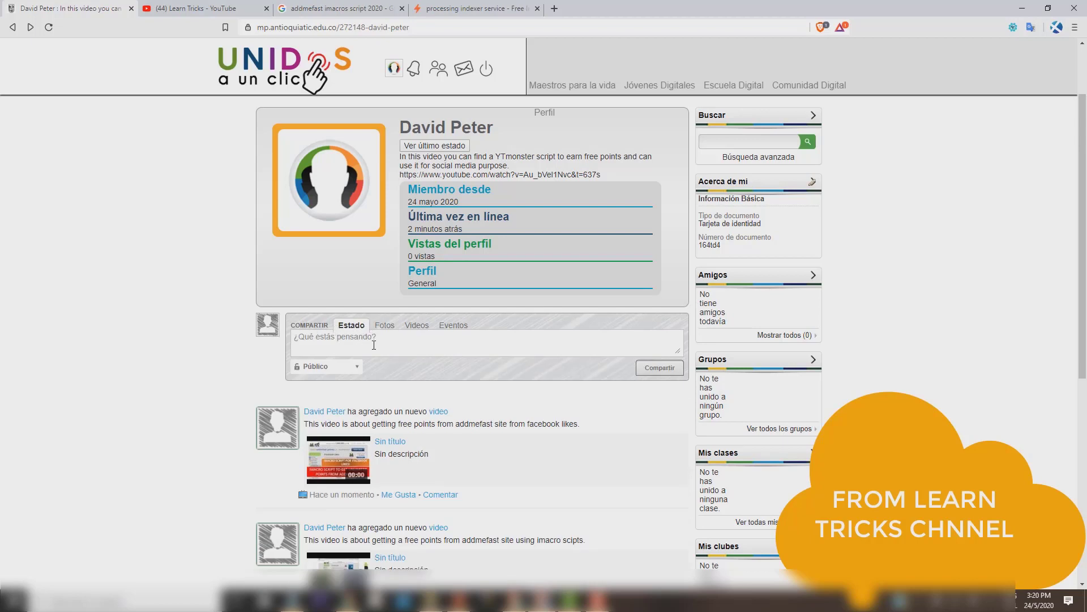
left_click(417, 326)
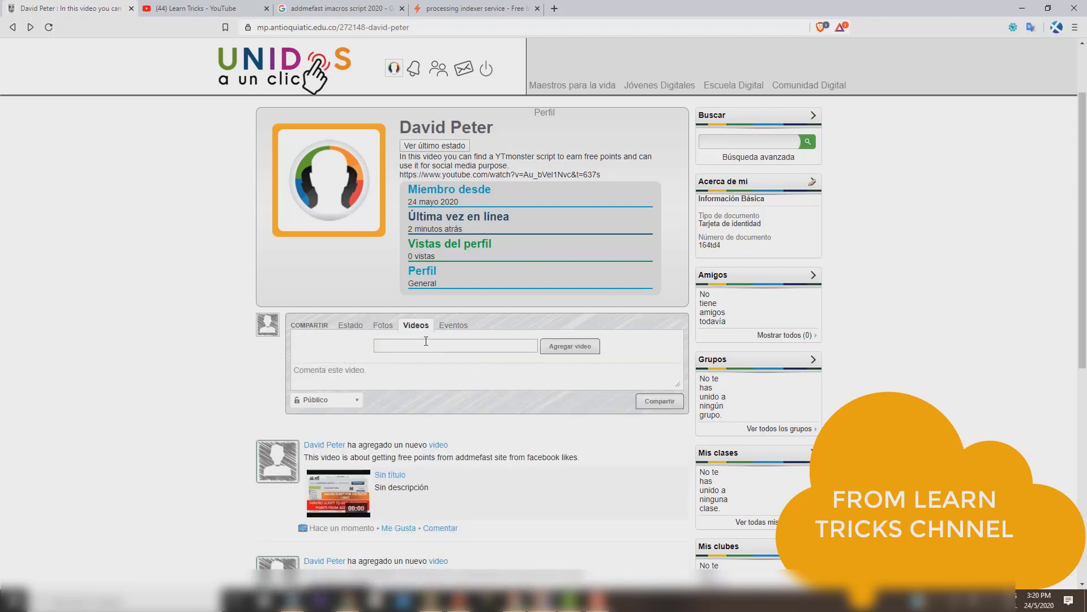
- Copy the link address of the YTMonster Imacros Script 2020 video from the Learn Tricks YouTube channel
left_click(202, 8)
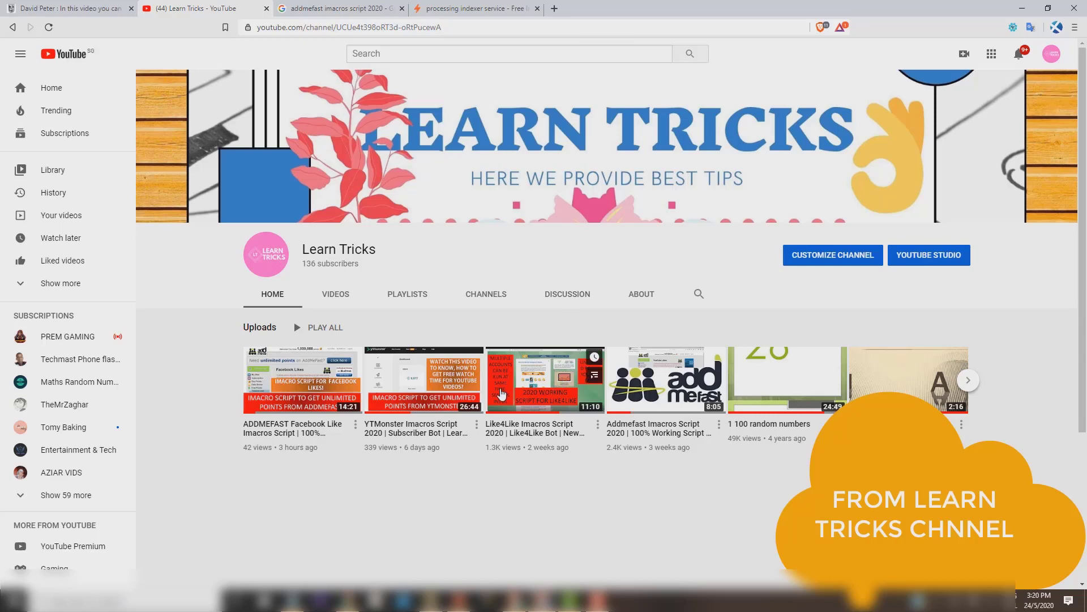
right_click(436, 432)
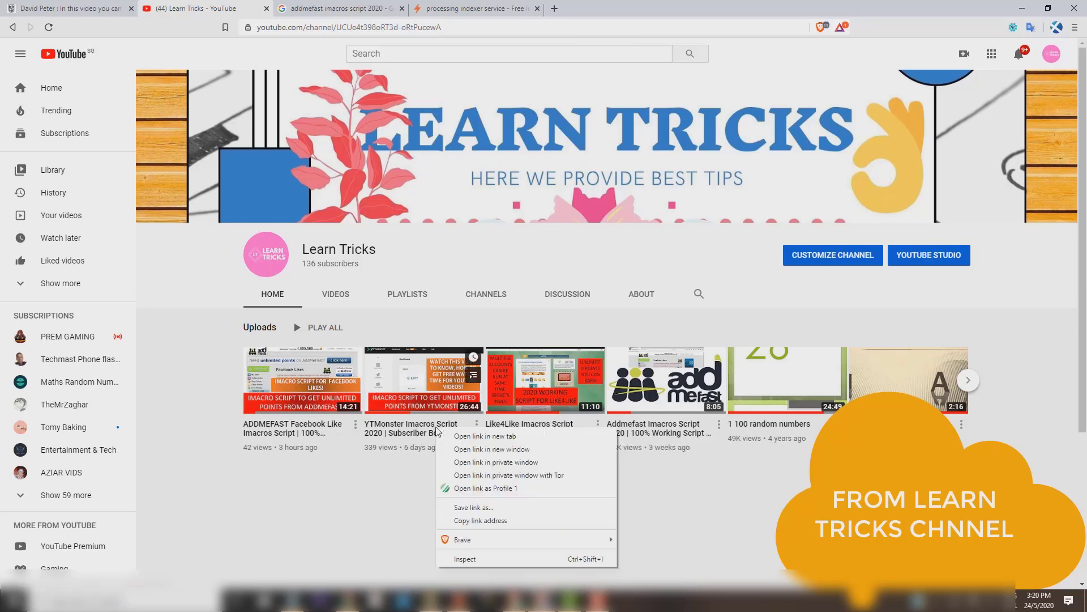
left_click(481, 519)
- Switch to the Free Indexer results page and close the completion summary
left_click(477, 9)
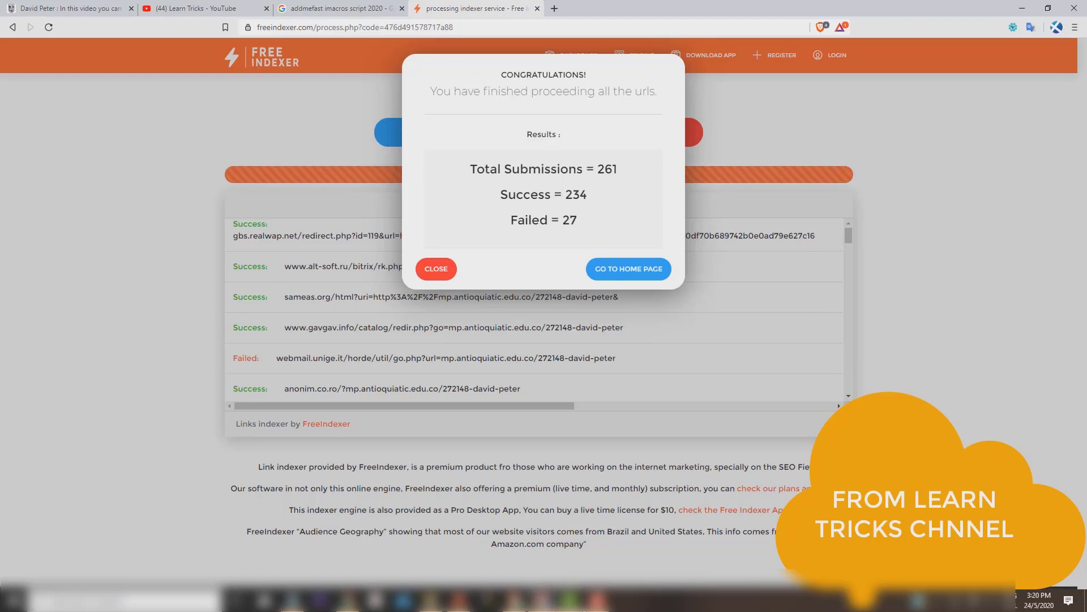
mouse_move(571, 601)
left_click(425, 264)
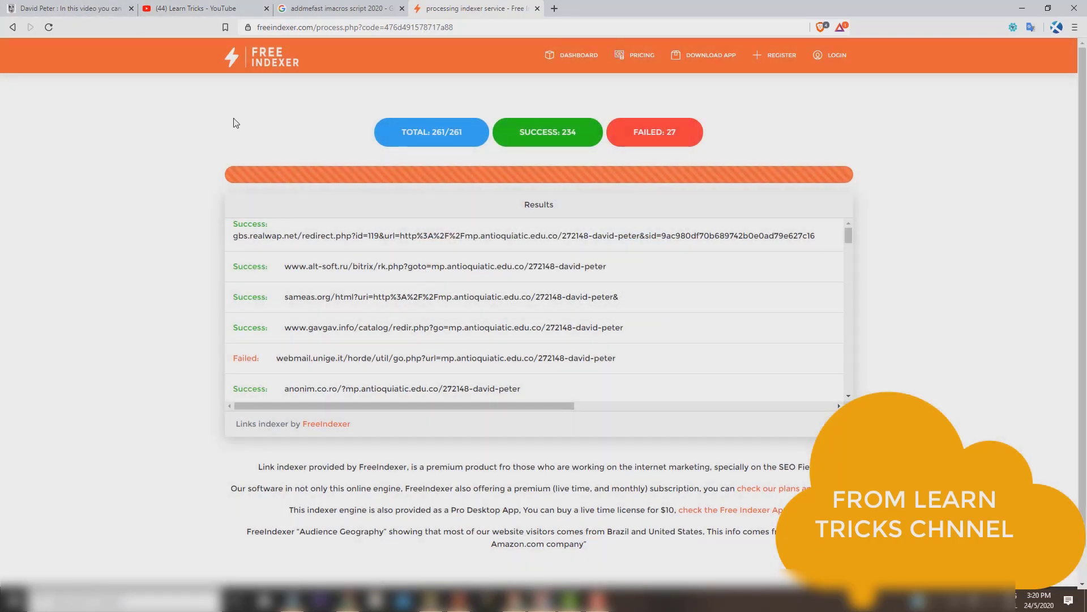
- Switch back to the profile page and add the copied YTMonster YouTube link as a new video
left_click(100, 7)
right_click(424, 344)
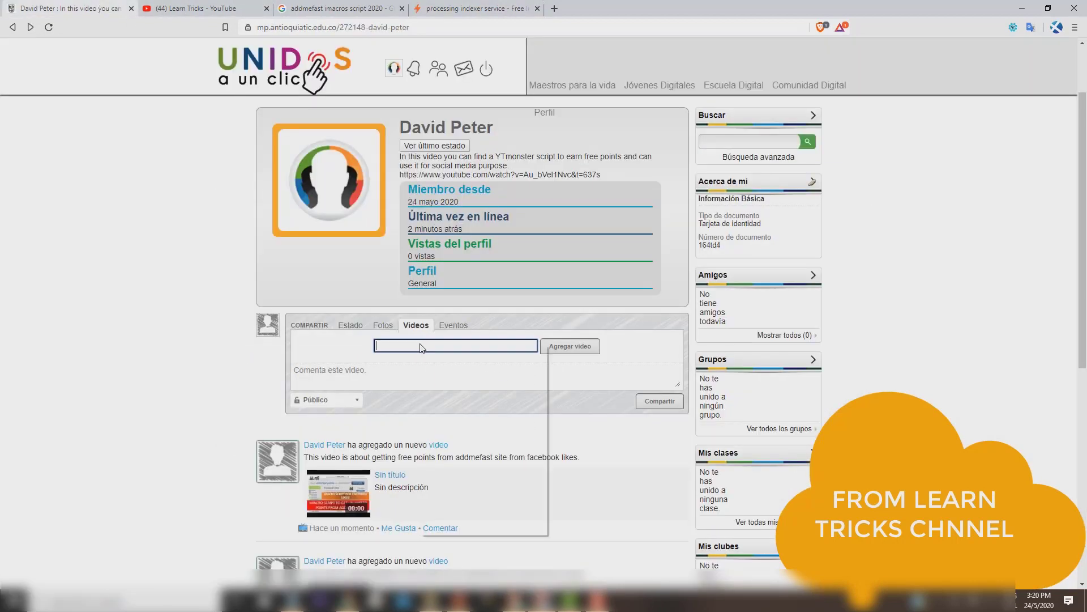
left_click(447, 431)
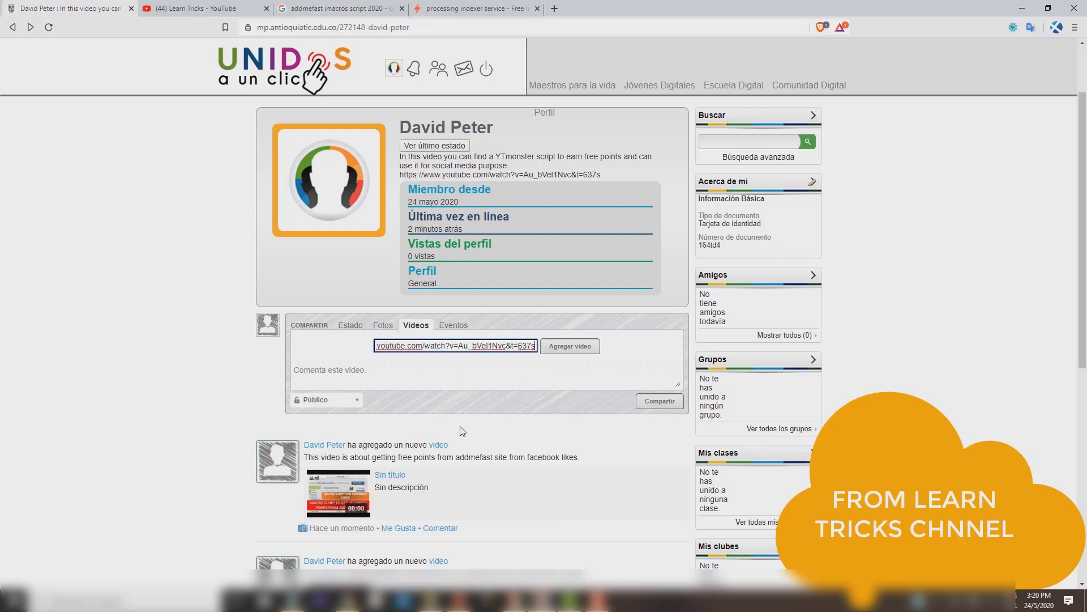
left_click(577, 348)
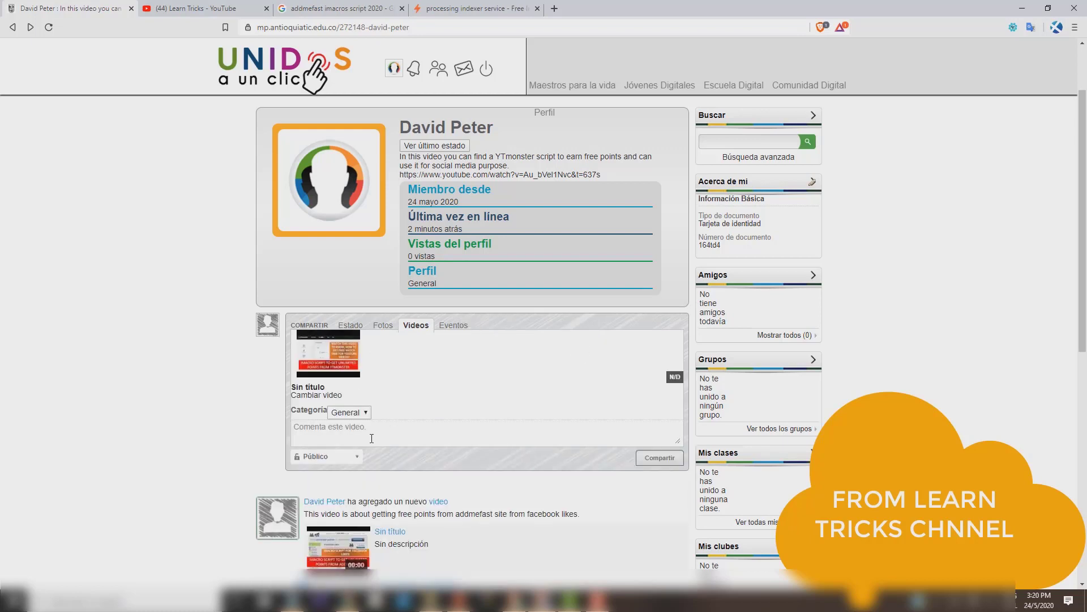
- Write the video comment "This video is about getting free points from YTmonster site and no limit for it."
left_click(375, 435)
type("This video isa b")
type("bout geti")
type("tin")
type("g free p")
type("oints from")
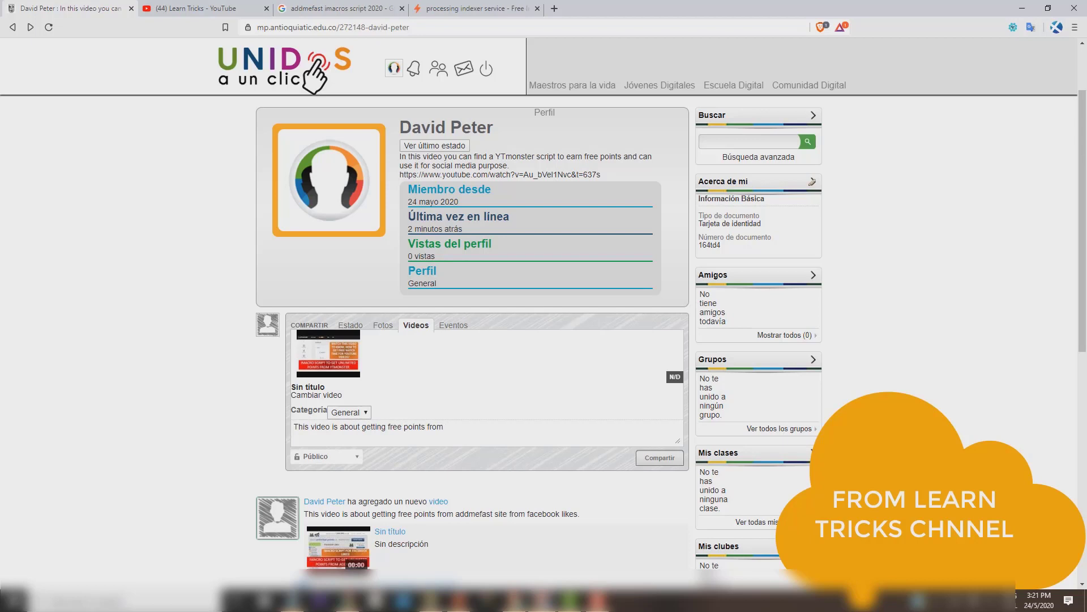
type(" YTmonster site ")
type("for")
key("BackSpace")
key("BackSpace")
type("and no limit for it")
- Set the video post's visibility to Público and share it on the profile
left_click(331, 460)
left_click(327, 473)
left_click(663, 460)
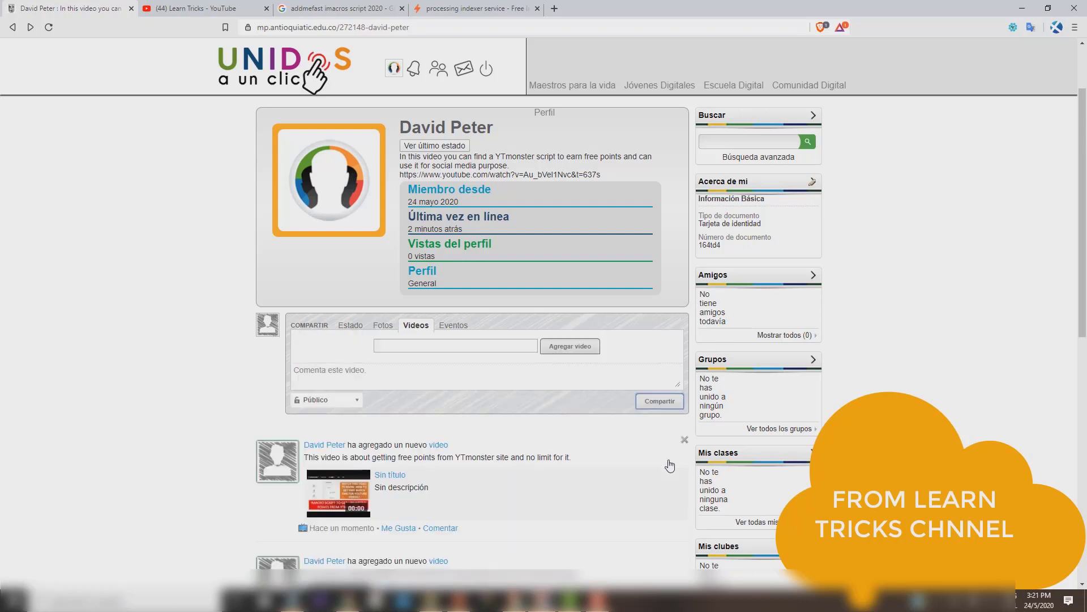
- Look through the published video and status posts on the profile page
left_click_drag(1082, 272, 1083, 393)
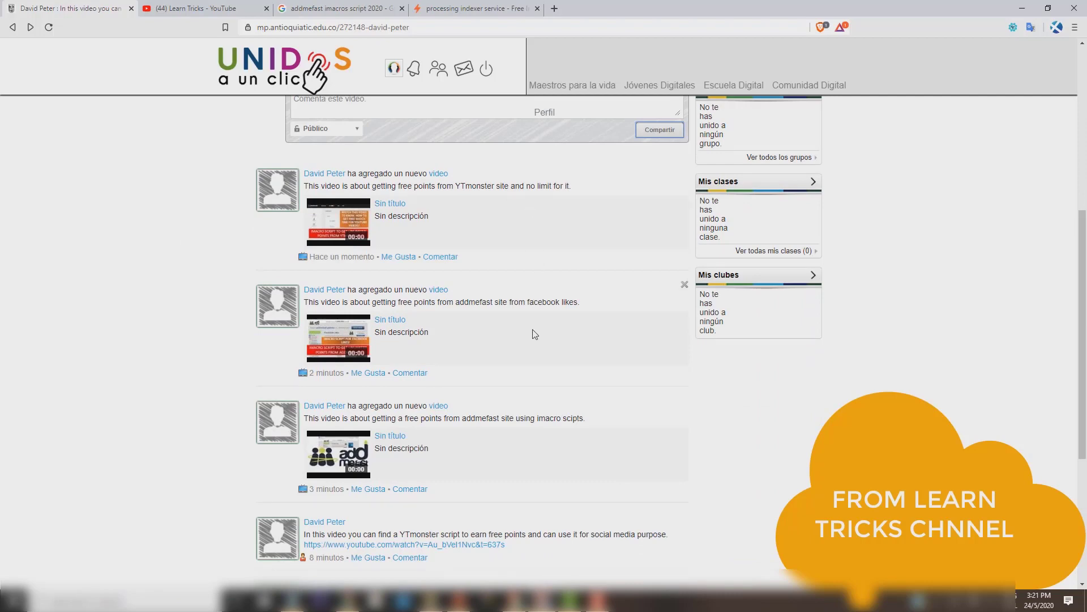
left_click_drag(1085, 290, 1076, 191)
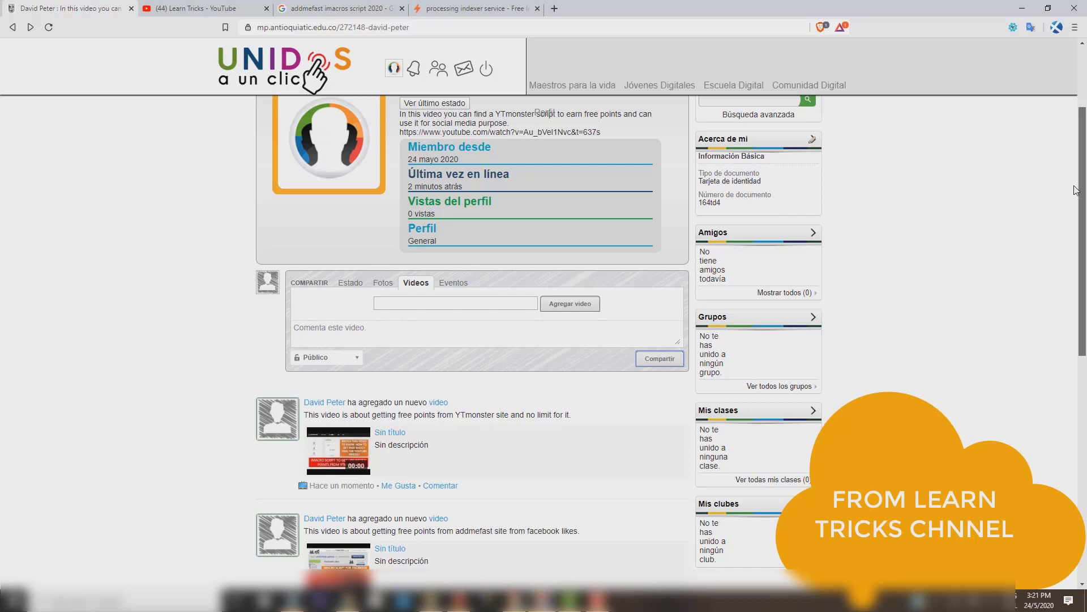
left_click_drag(1076, 190, 1077, 283)
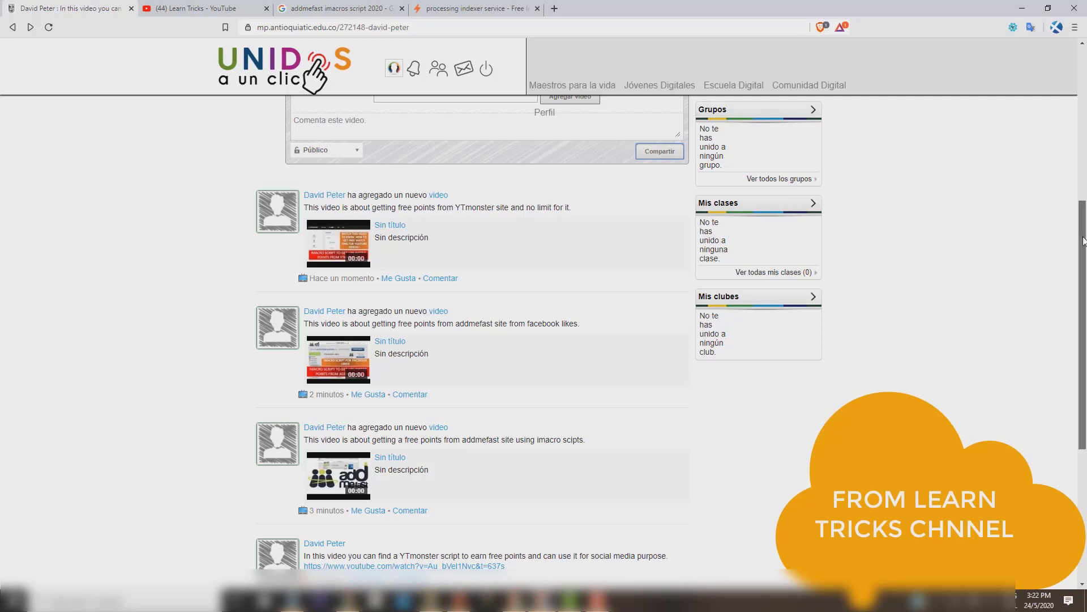
left_click_drag(1081, 233, 1080, 123)
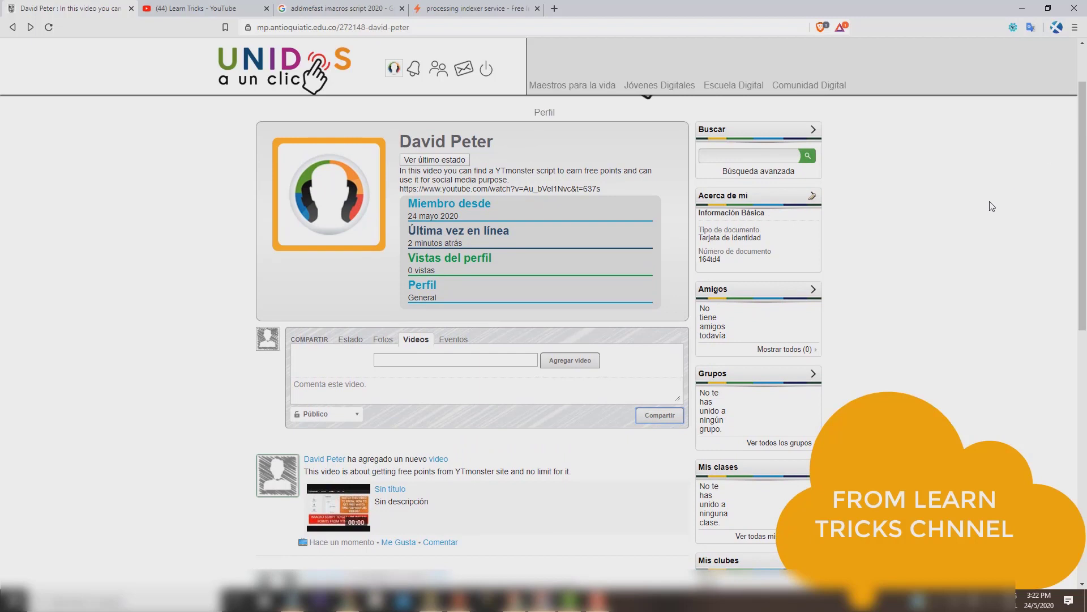